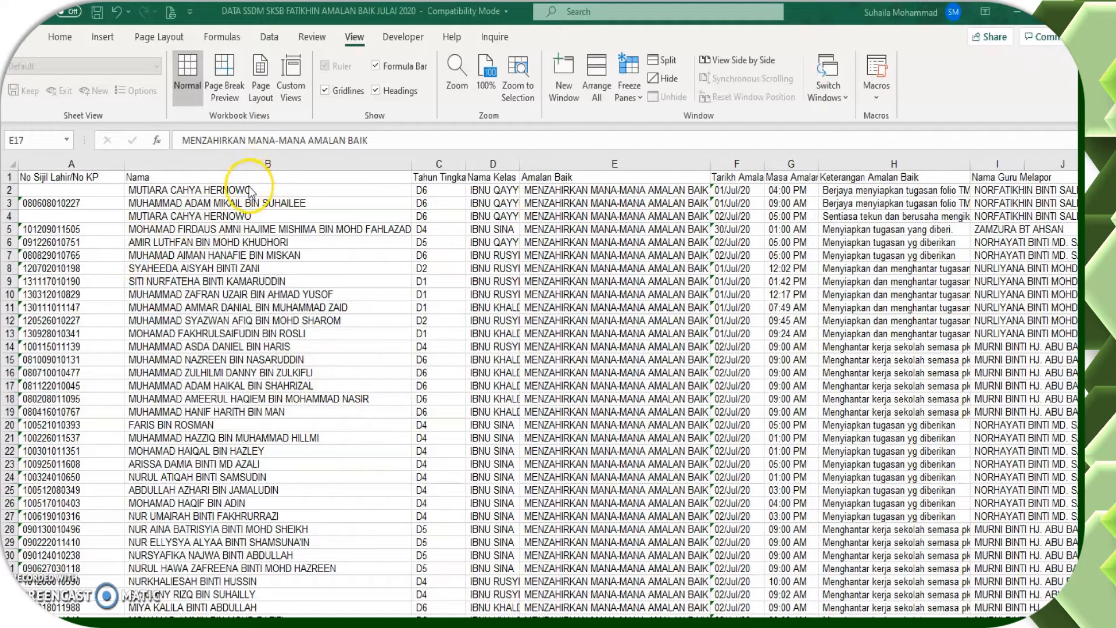
Copy the whole Nama column, from B1 down to its last entry, into column M starting at M1
{"action": "scroll", "coordinate": [250, 189], "scroll_direction": "down", "scroll_amount": 15}
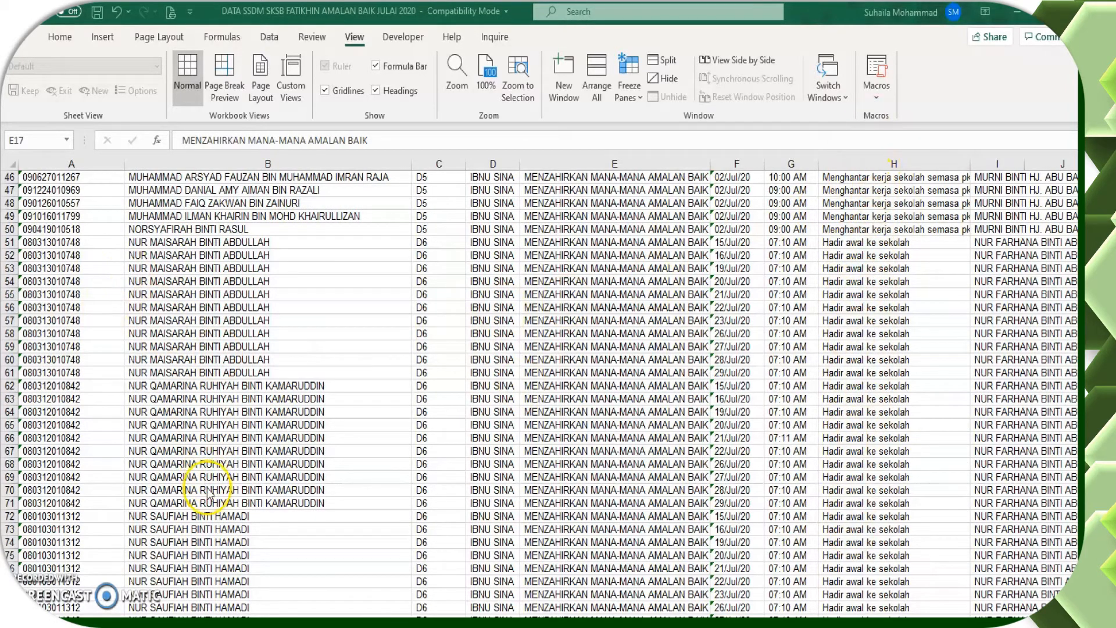
{"action": "scroll", "coordinate": [247, 312], "scroll_direction": "up", "scroll_amount": 3}
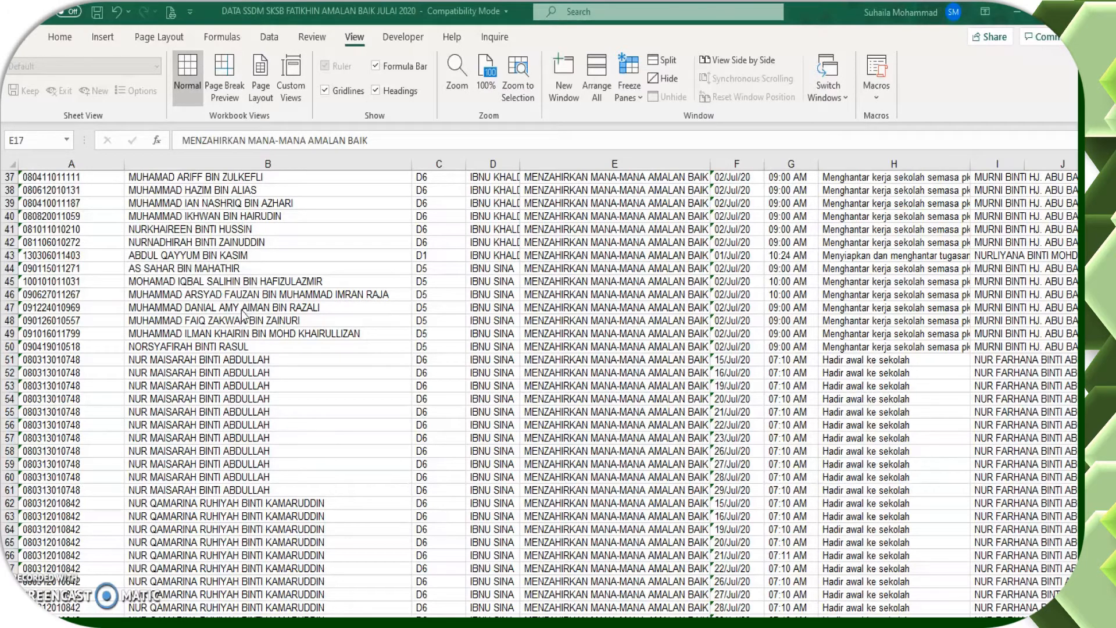
{"action": "scroll", "coordinate": [244, 314], "scroll_direction": "up", "scroll_amount": 12}
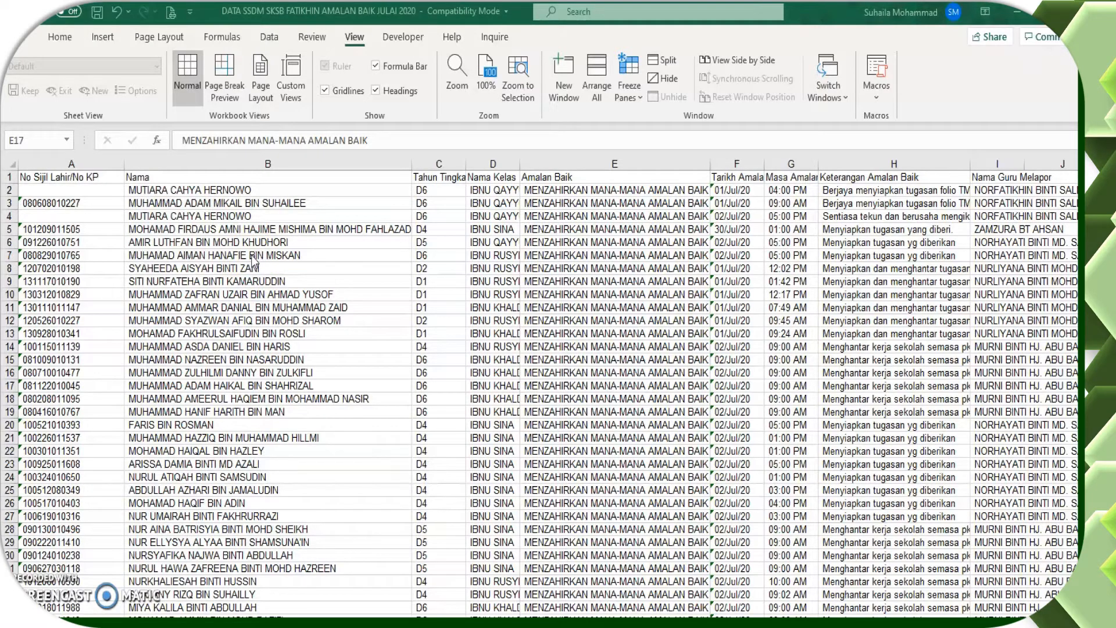
{"action": "scroll", "coordinate": [244, 313], "scroll_direction": "down", "scroll_amount": 15}
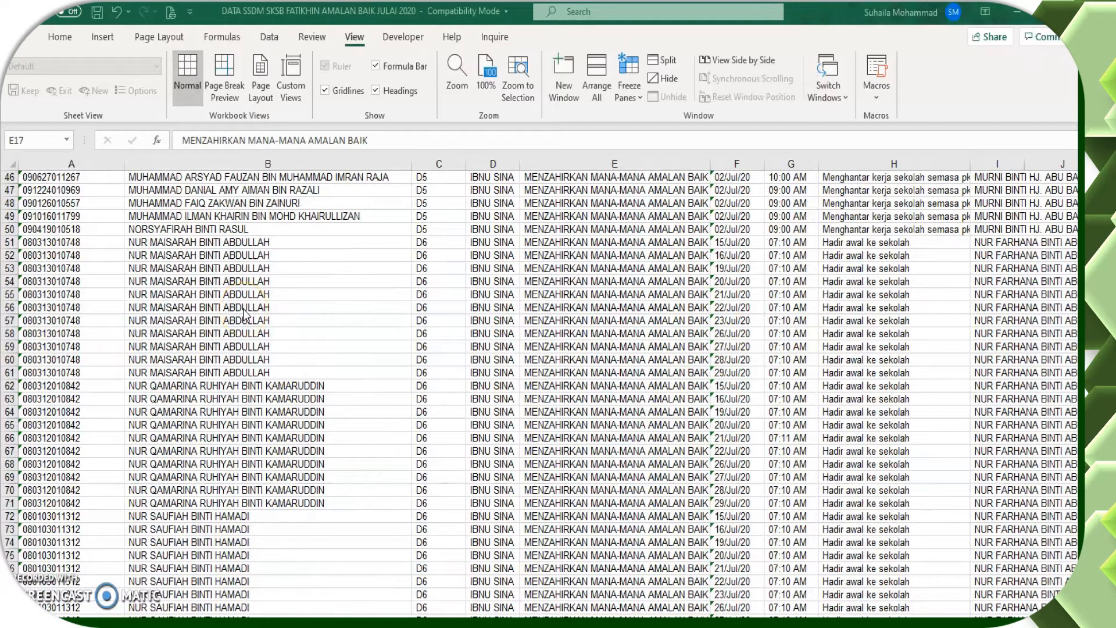
{"action": "scroll", "coordinate": [244, 315], "scroll_direction": "up", "scroll_amount": 15}
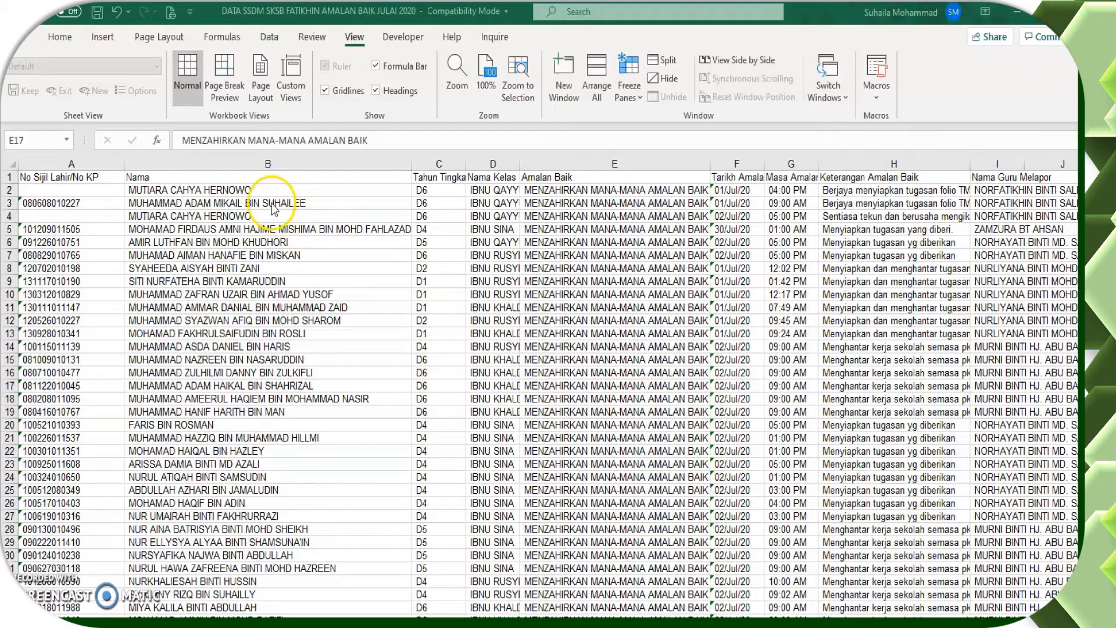
{"action": "left_click", "coordinate": [235, 176]}
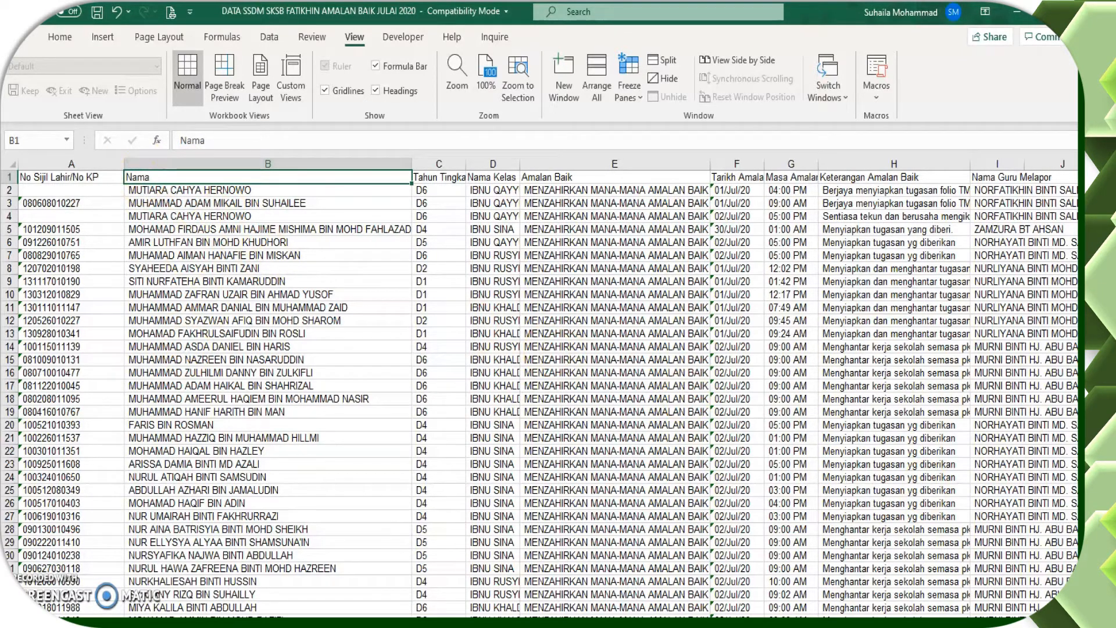
{"action": "key", "text": "ctrl+shift+Down"}
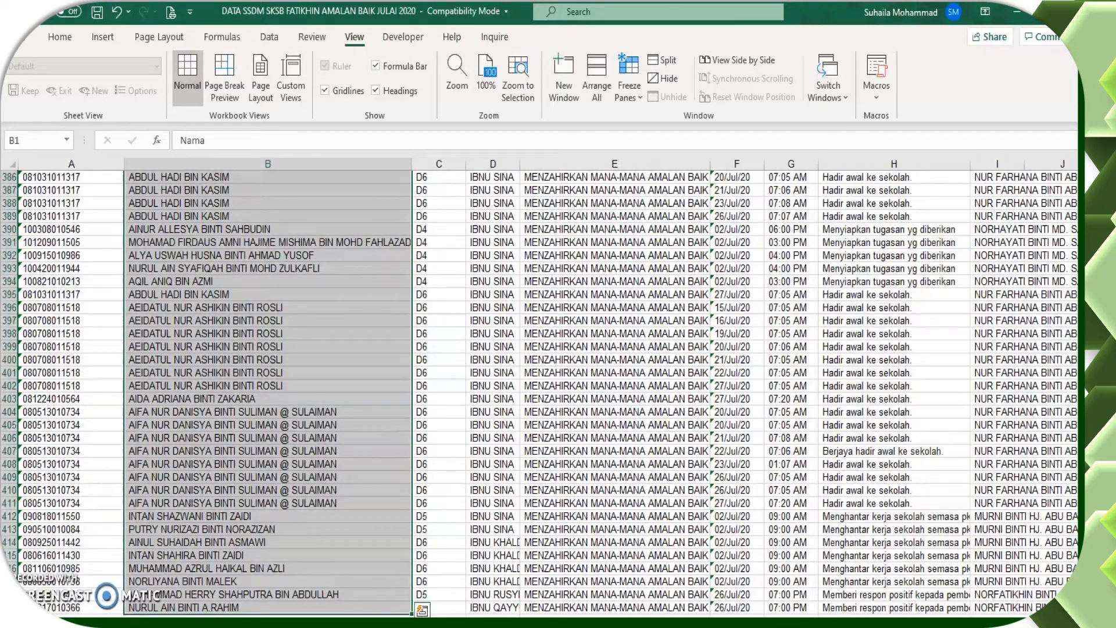
{"action": "key", "text": "ctrl+c"}
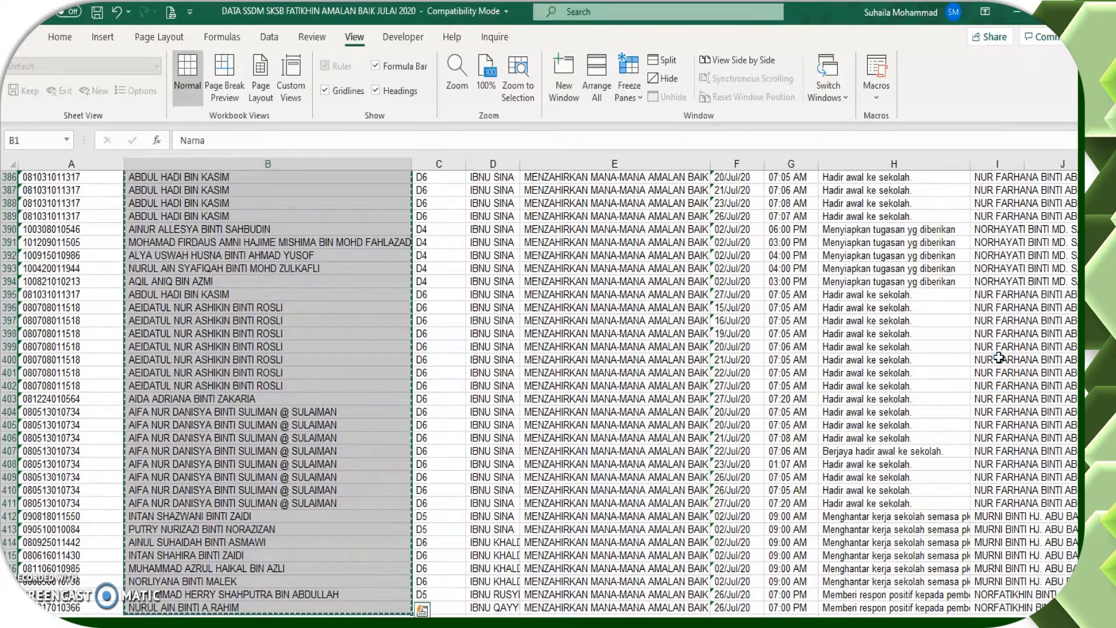
{"action": "scroll", "coordinate": [1005, 372], "scroll_direction": "right", "scroll_amount": 6}
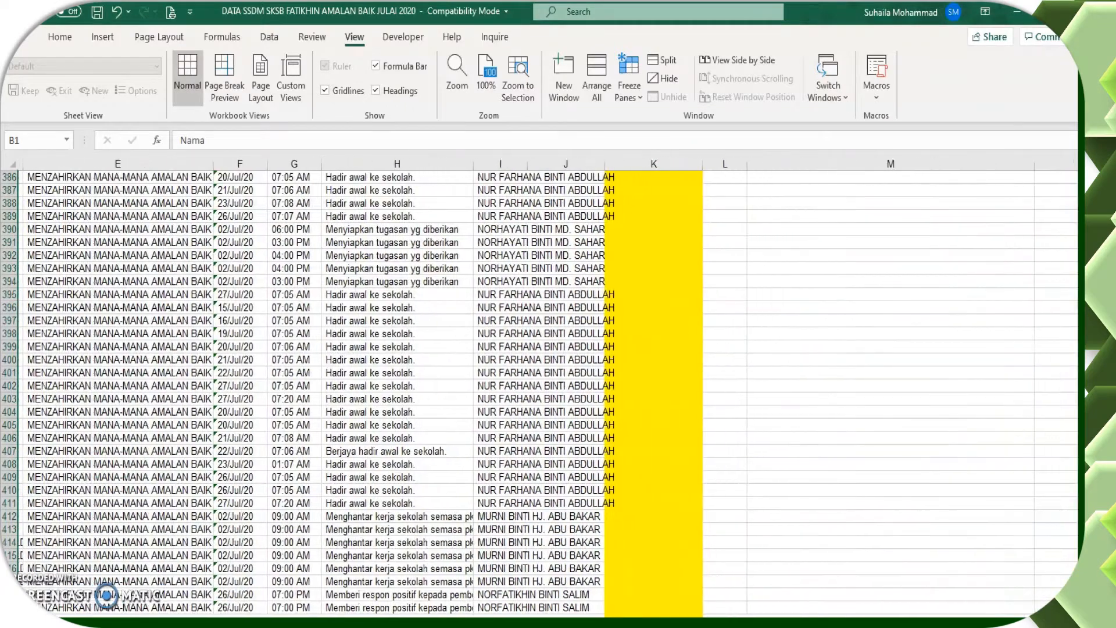
{"action": "left_click_drag", "start_coordinate": [1085, 372], "coordinate": [1084, 154]}
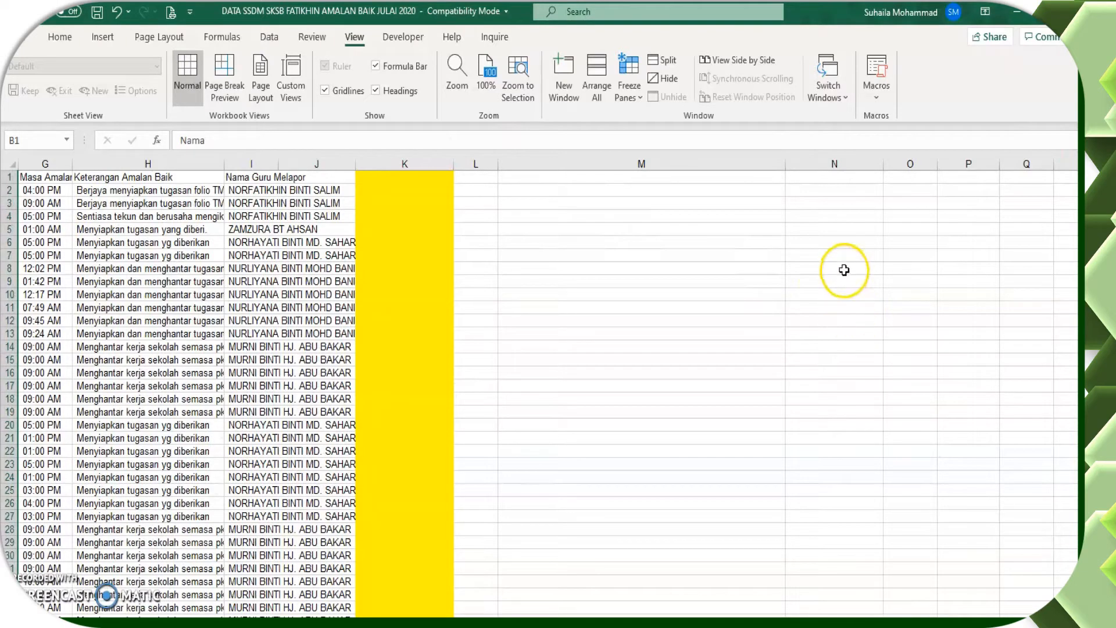
{"action": "left_click", "coordinate": [648, 174]}
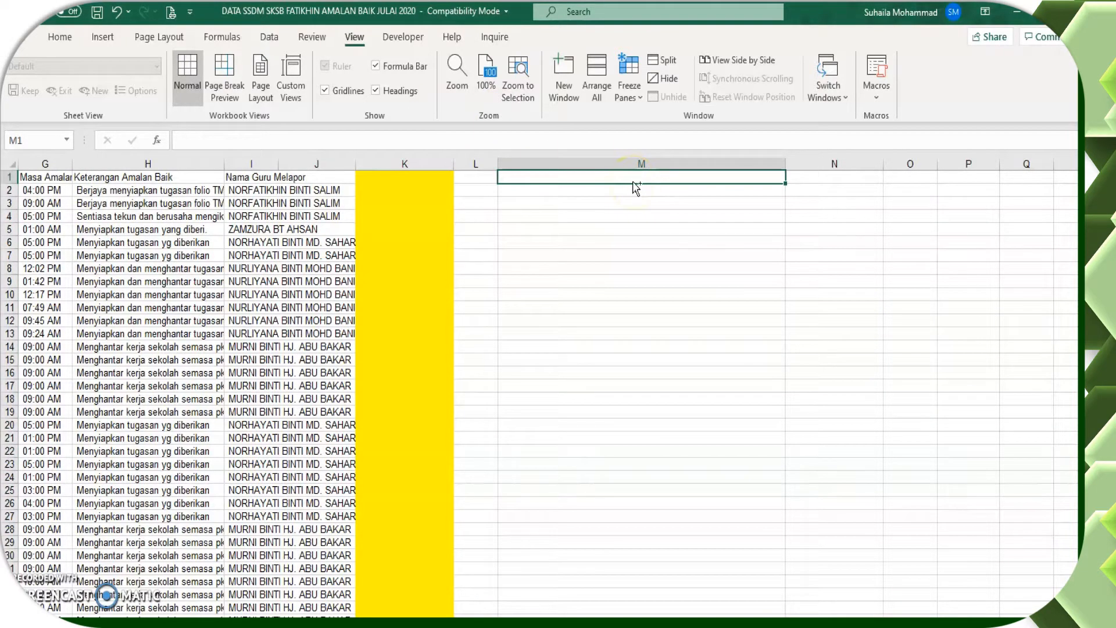
{"action": "key", "text": "ctrl+v"}
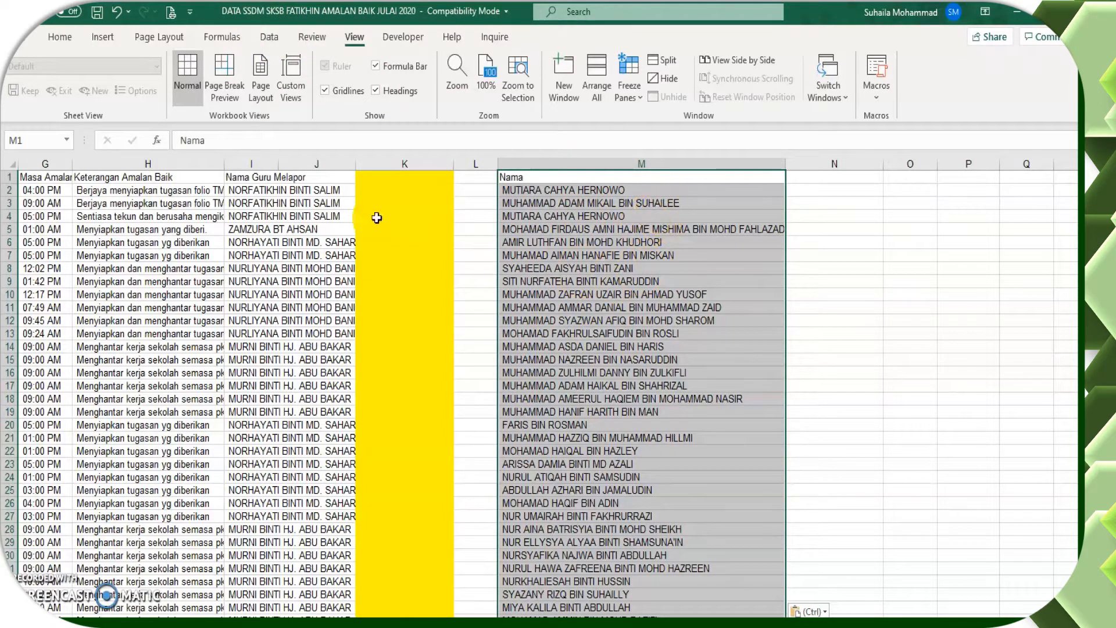
Remove the duplicate names from the copied list in column M, treating its first row as a header
{"action": "left_click", "coordinate": [269, 38]}
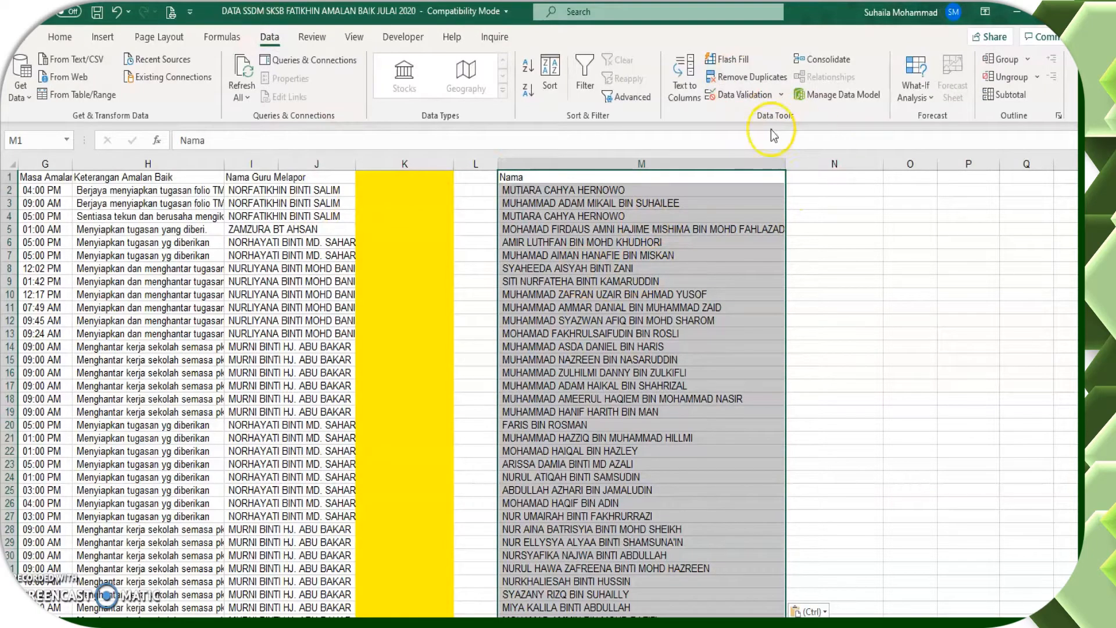
{"action": "left_click", "coordinate": [755, 82]}
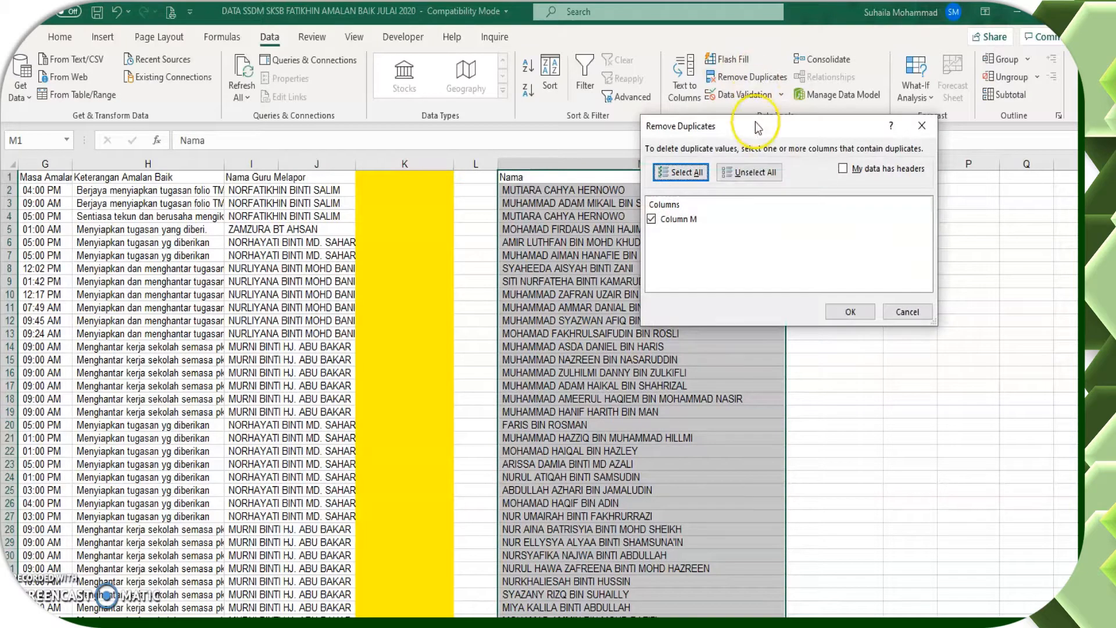
{"action": "left_click_drag", "start_coordinate": [794, 128], "coordinate": [832, 177]}
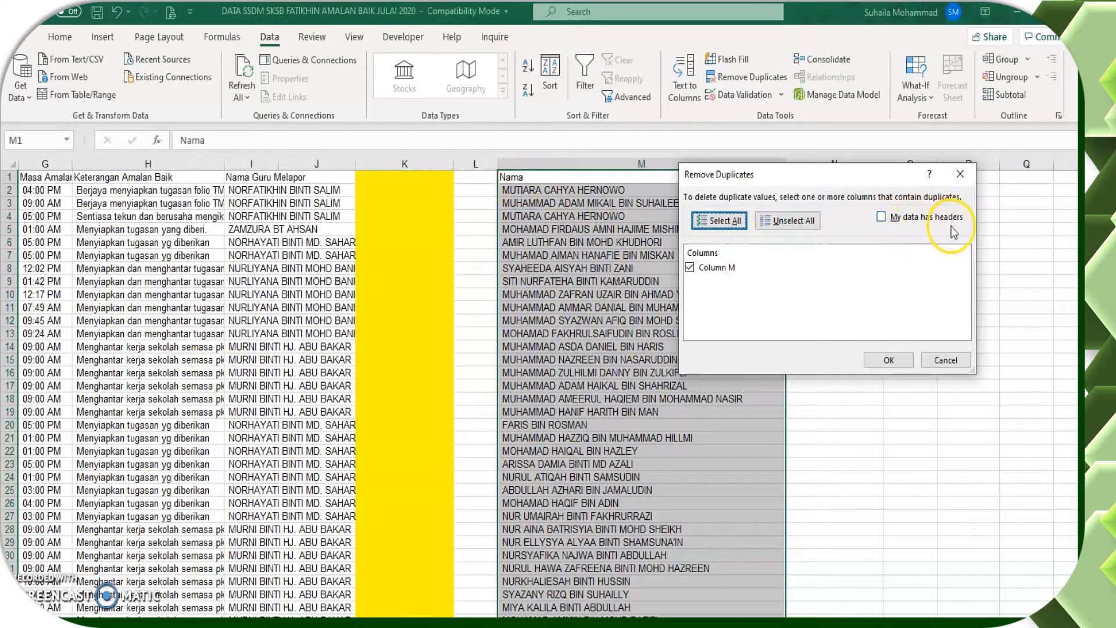
{"action": "left_click", "coordinate": [881, 218]}
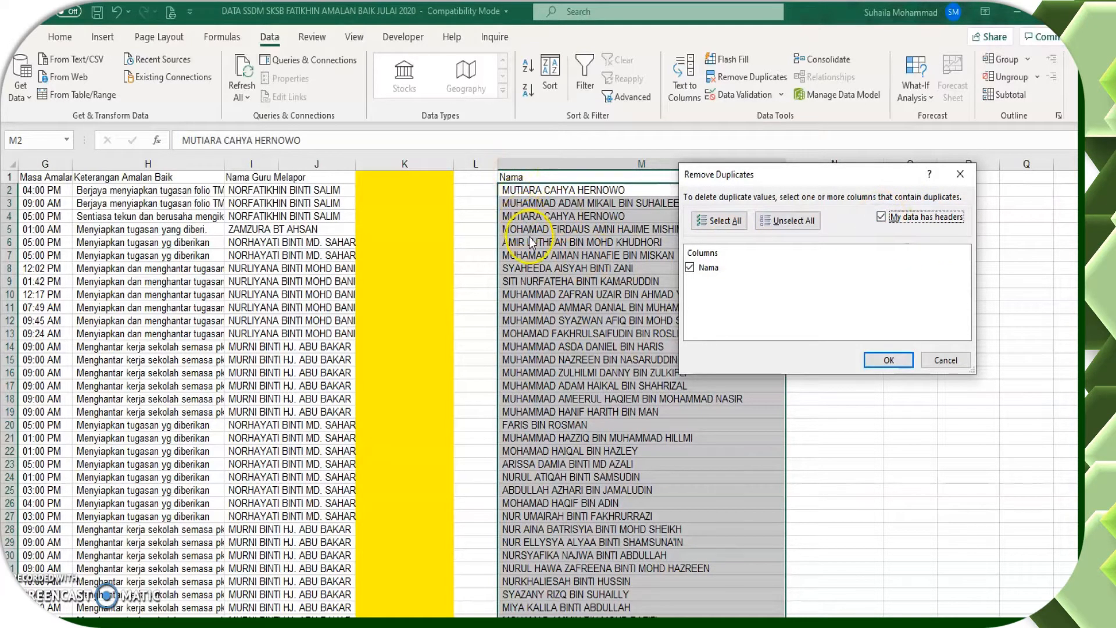
{"action": "left_click", "coordinate": [888, 360]}
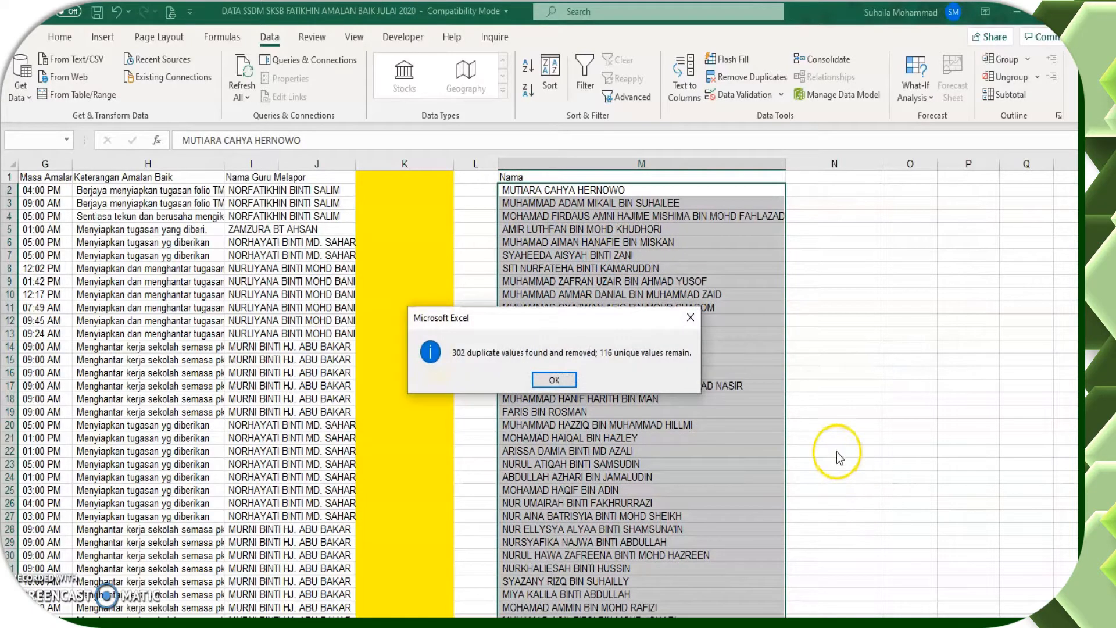
{"action": "left_click_drag", "start_coordinate": [581, 321], "coordinate": [901, 278]}
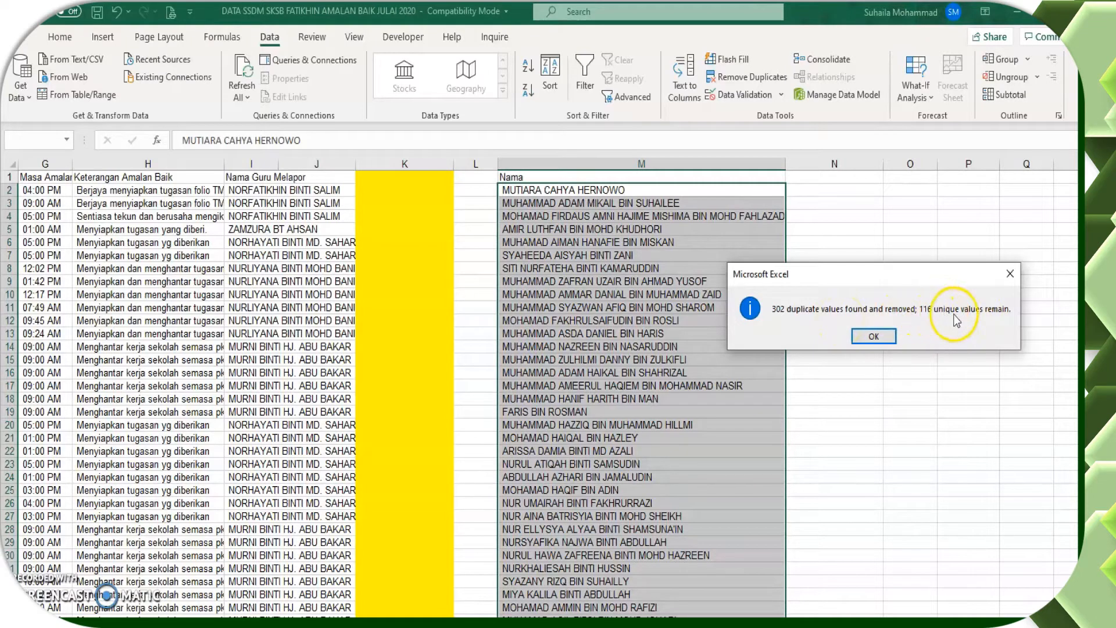
{"action": "left_click", "coordinate": [874, 336]}
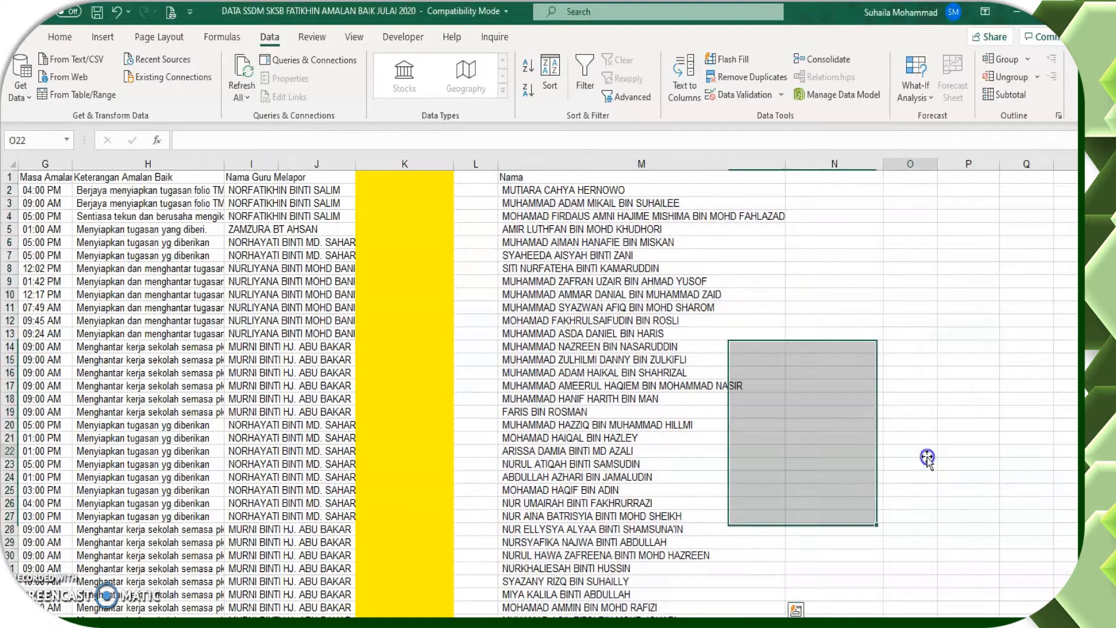
{"action": "left_click", "coordinate": [925, 455]}
Enter the header "Kekerapan nama murid" in N1 and the note "countif" in O1
{"action": "left_click", "coordinate": [817, 179]}
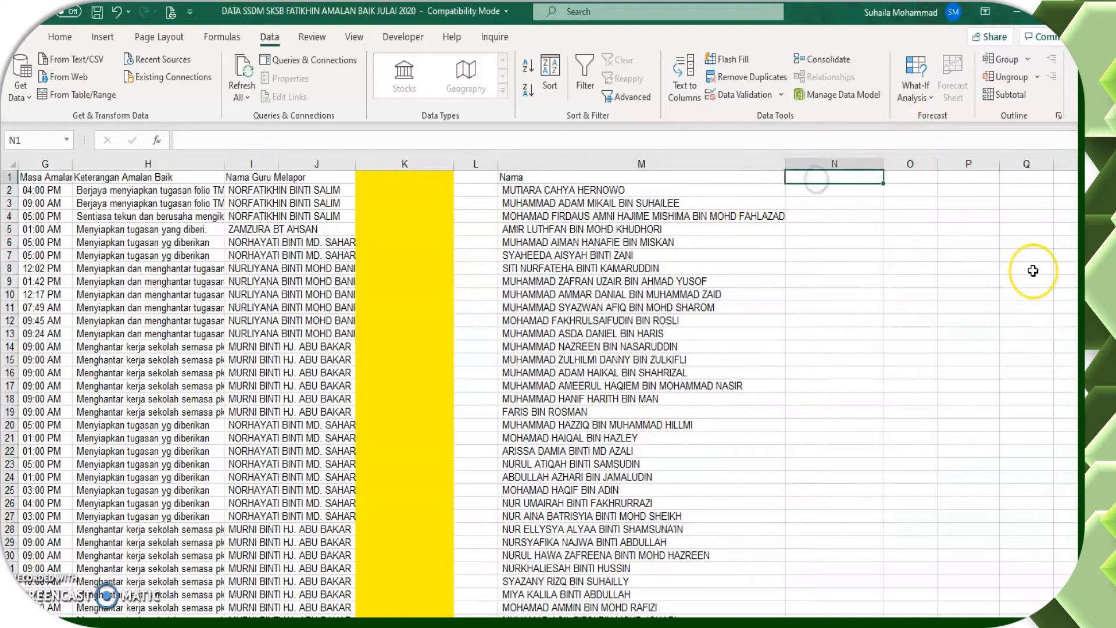
{"action": "type", "text": "keke"}
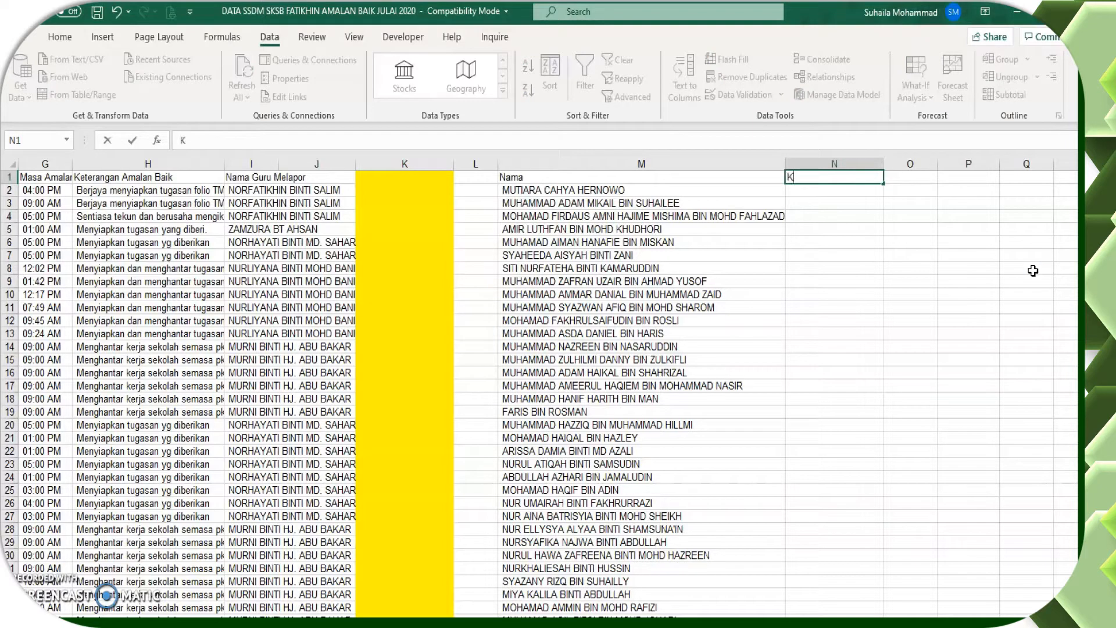
{"action": "type", "text": "ekerapan nam"}
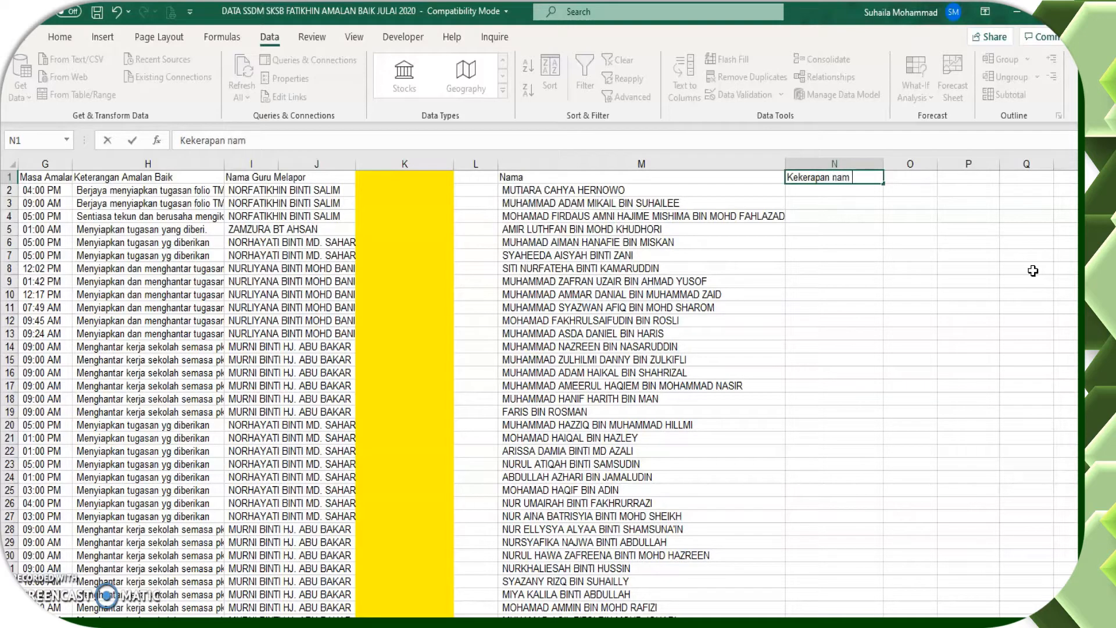
{"action": "type", "text": "a murid"}
{"action": "left_click", "coordinate": [904, 180]}
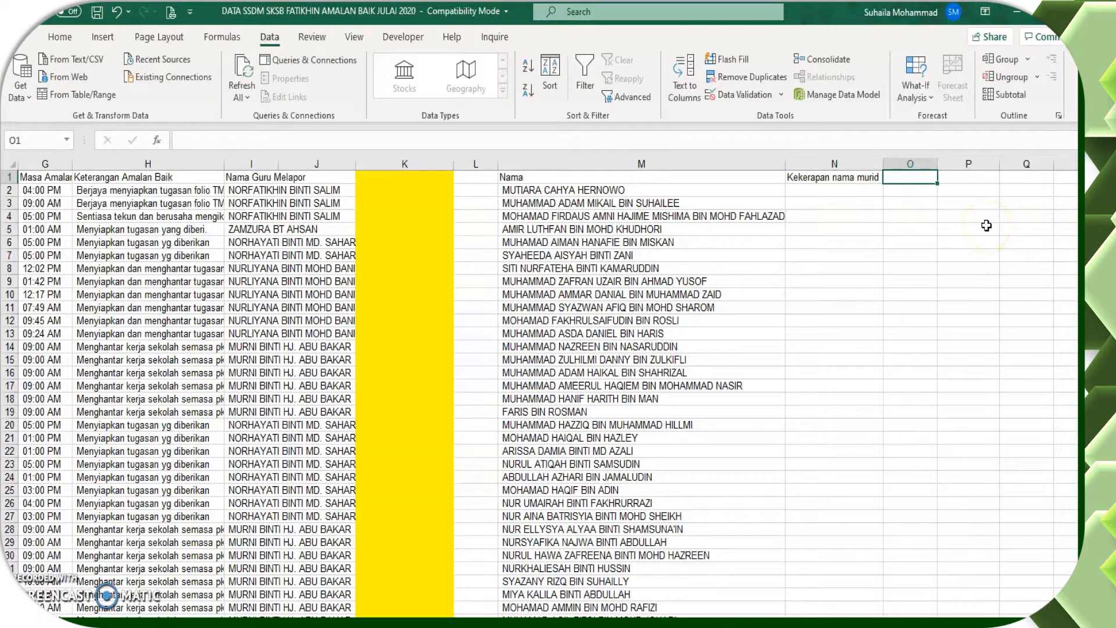
{"action": "type", "text": "counti"}
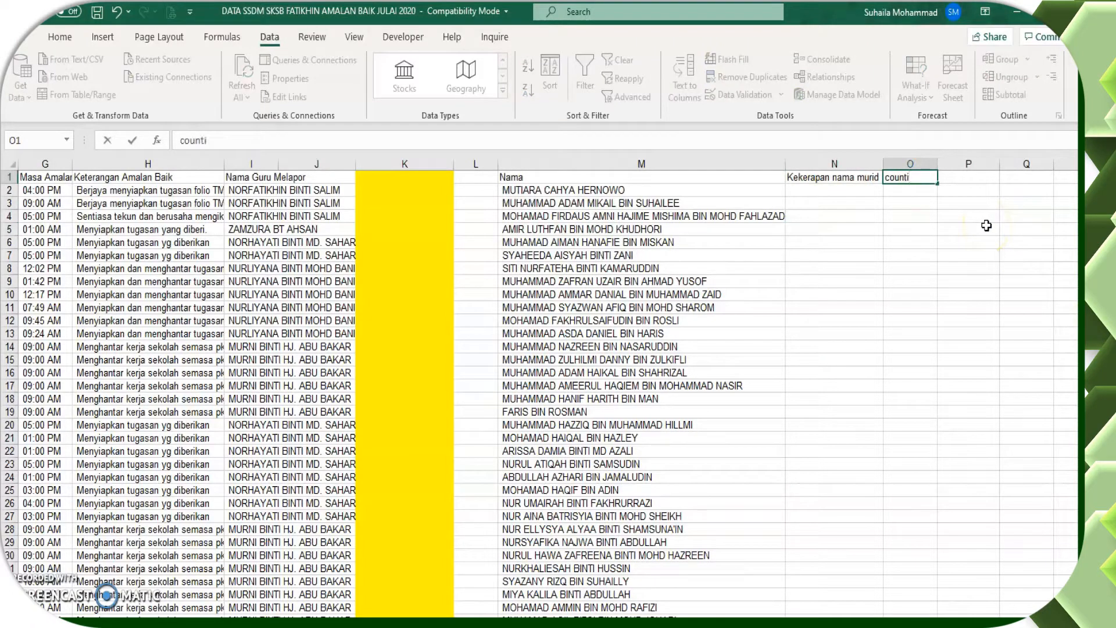
{"action": "type", "text": "f"}
{"action": "left_click", "coordinate": [952, 252]}
Start a COUNTIF formula in N2 with the original Nama entries B2:B419 as its range
{"action": "left_click", "coordinate": [828, 199]}
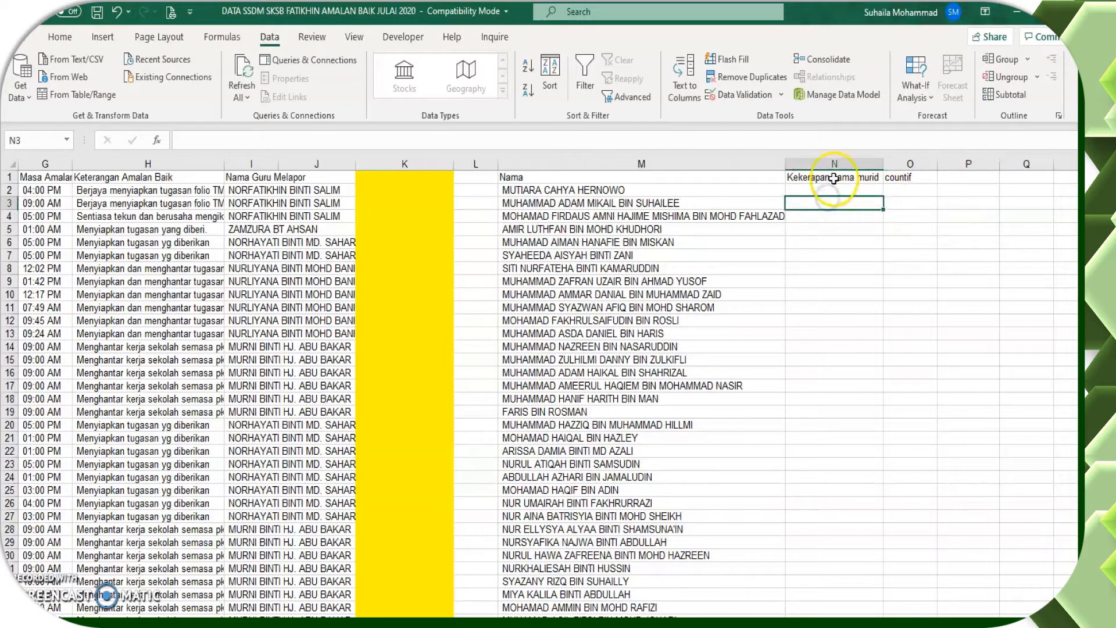
{"action": "left_click", "coordinate": [832, 190]}
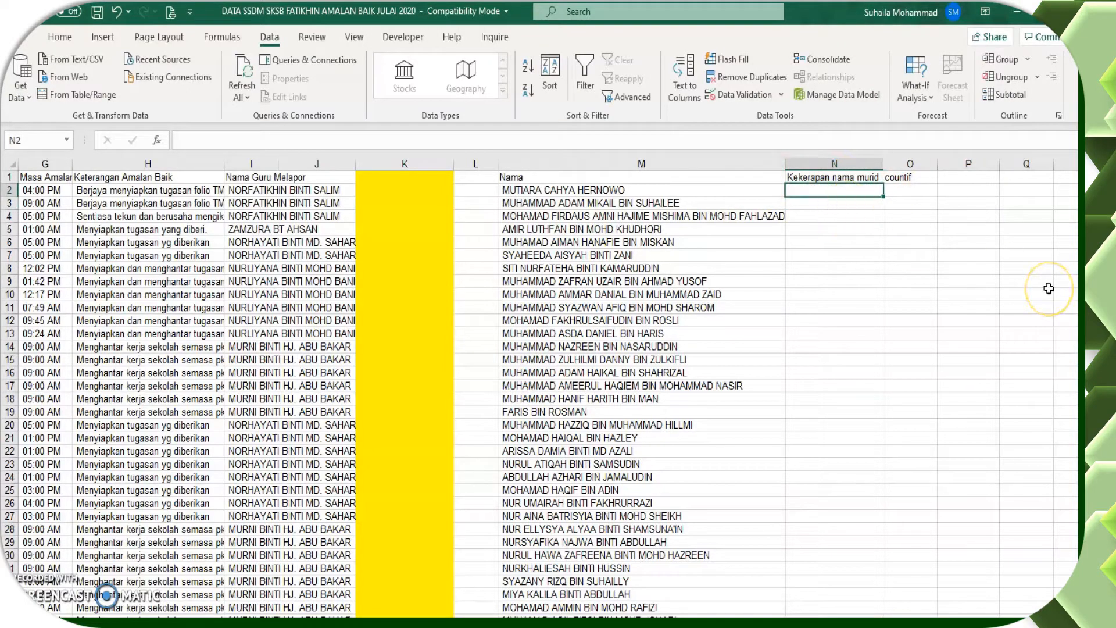
{"action": "type", "text": "=c"}
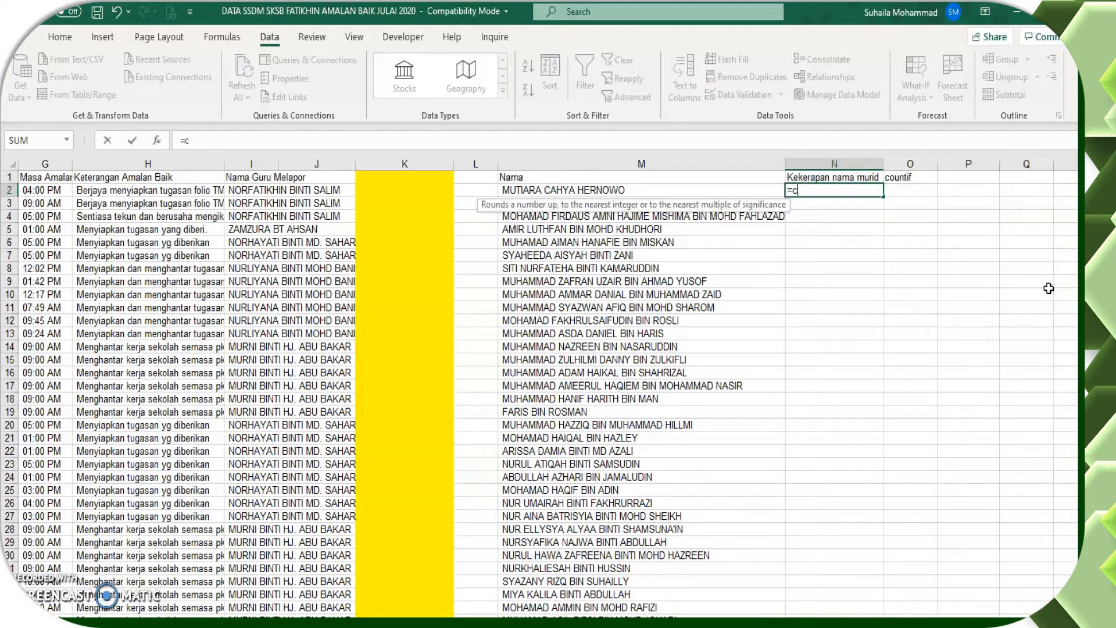
{"action": "type", "text": "ountif"}
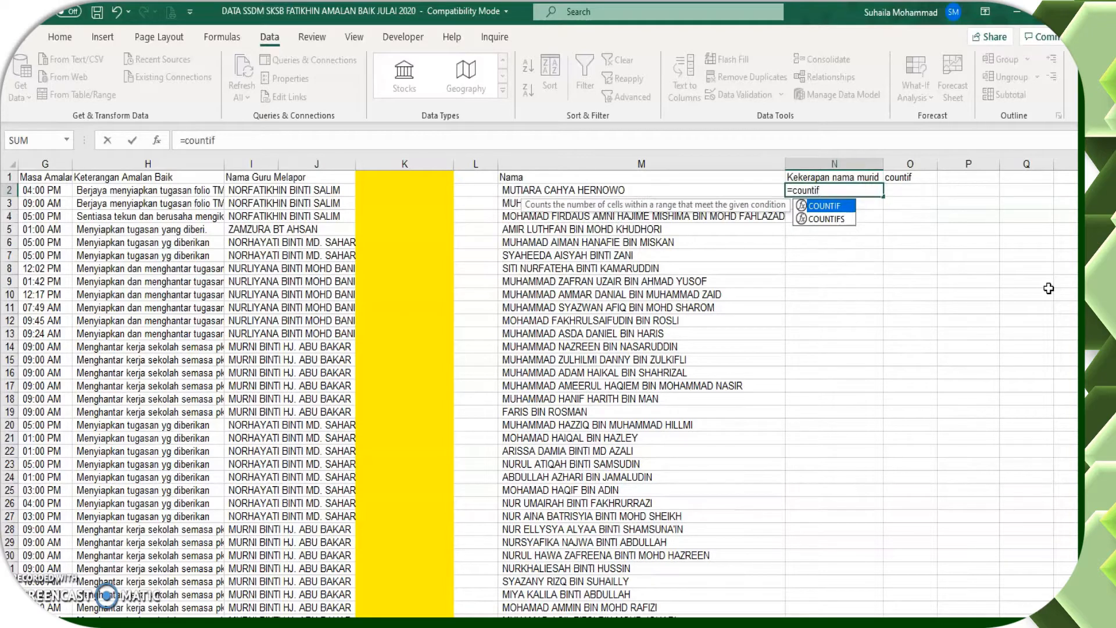
{"action": "type", "text": "("}
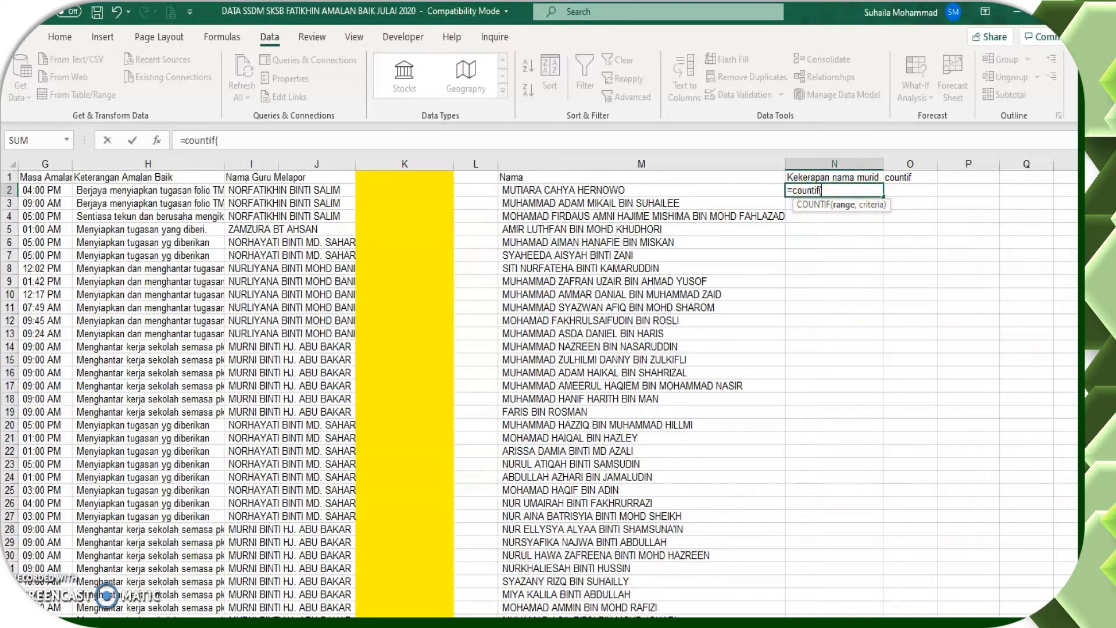
{"action": "scroll", "coordinate": [403, 391], "scroll_direction": "left", "scroll_amount": 6}
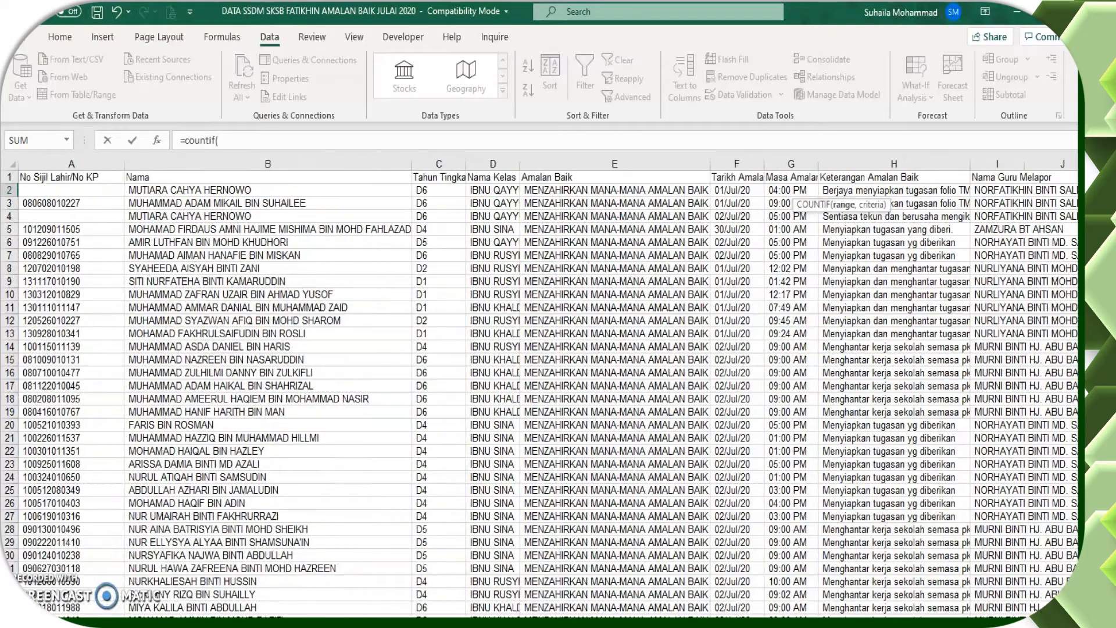
{"action": "left_click", "coordinate": [145, 191]}
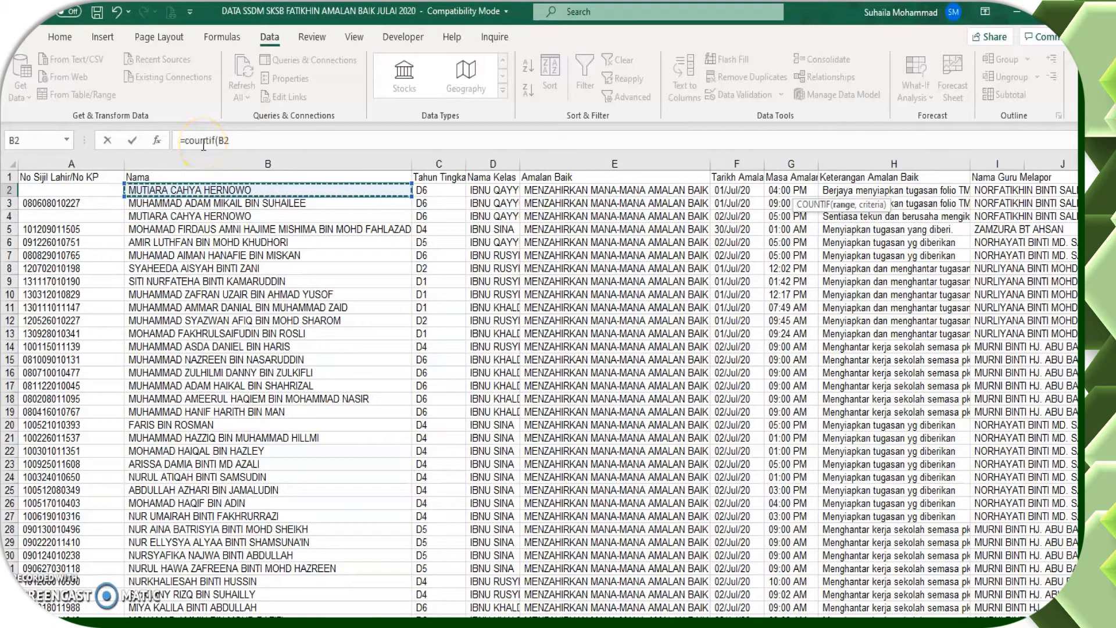
{"action": "key", "text": "ctrl+shift+Down"}
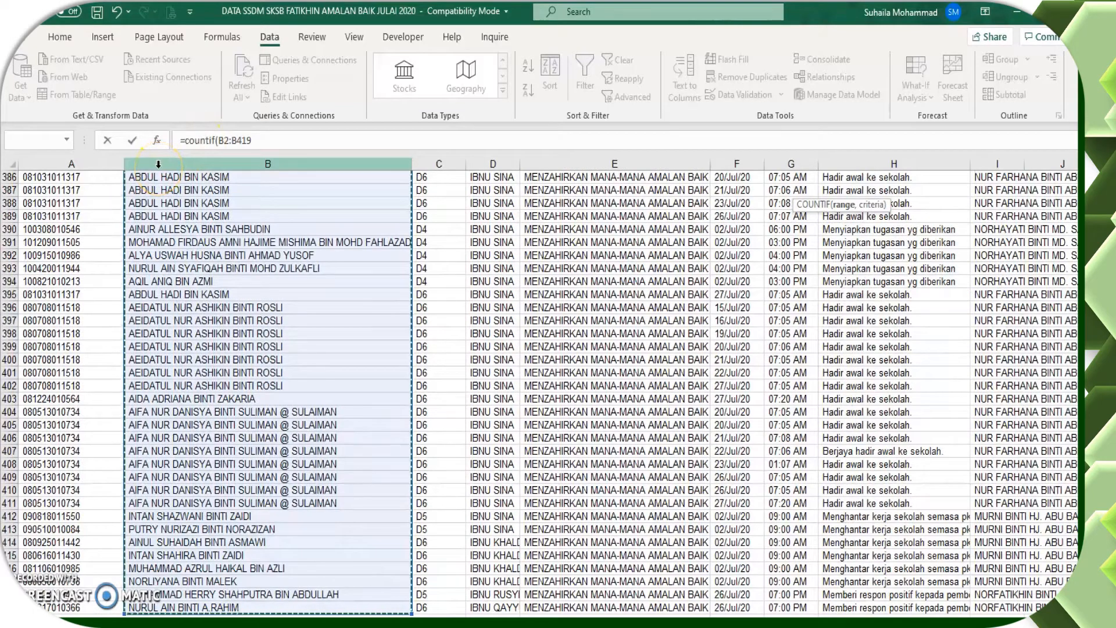
{"action": "type", "text": ","}
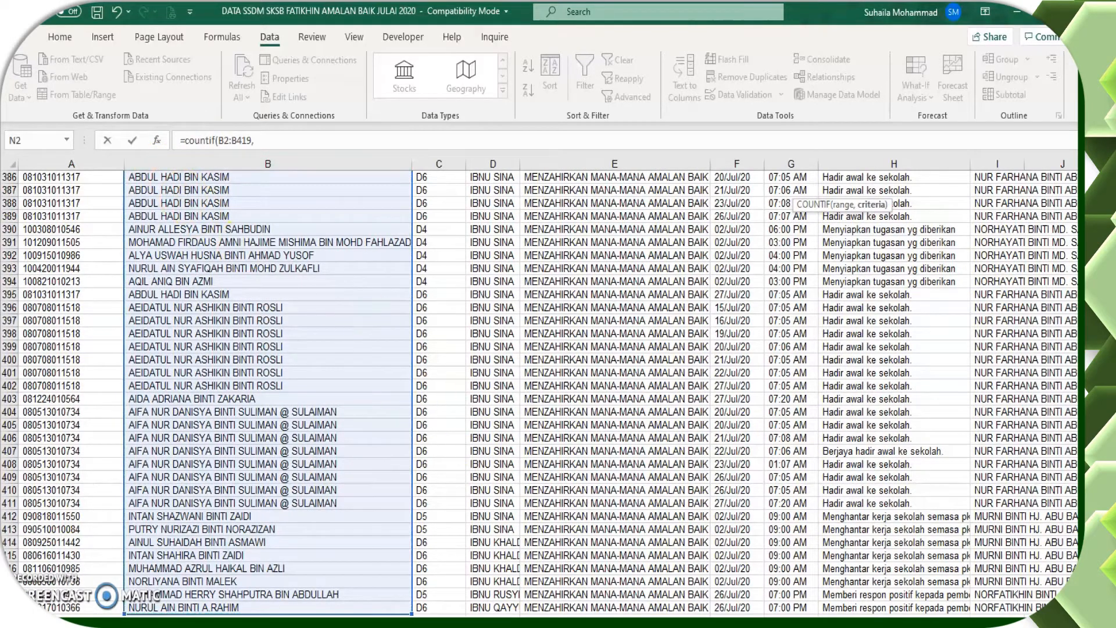
Use M2, the first name in the unique list, as the COUNTIF criterion and close the formula's parenthesis
{"action": "scroll", "coordinate": [540, 390], "scroll_direction": "right", "scroll_amount": 5}
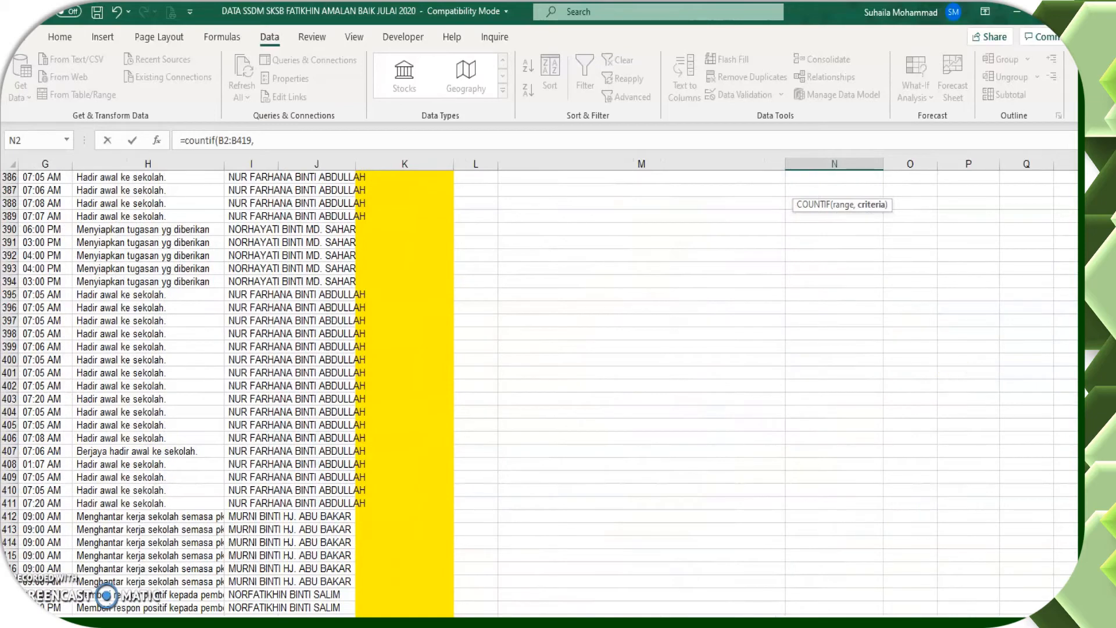
{"action": "left_click_drag", "start_coordinate": [1081, 531], "coordinate": [1081, 191]}
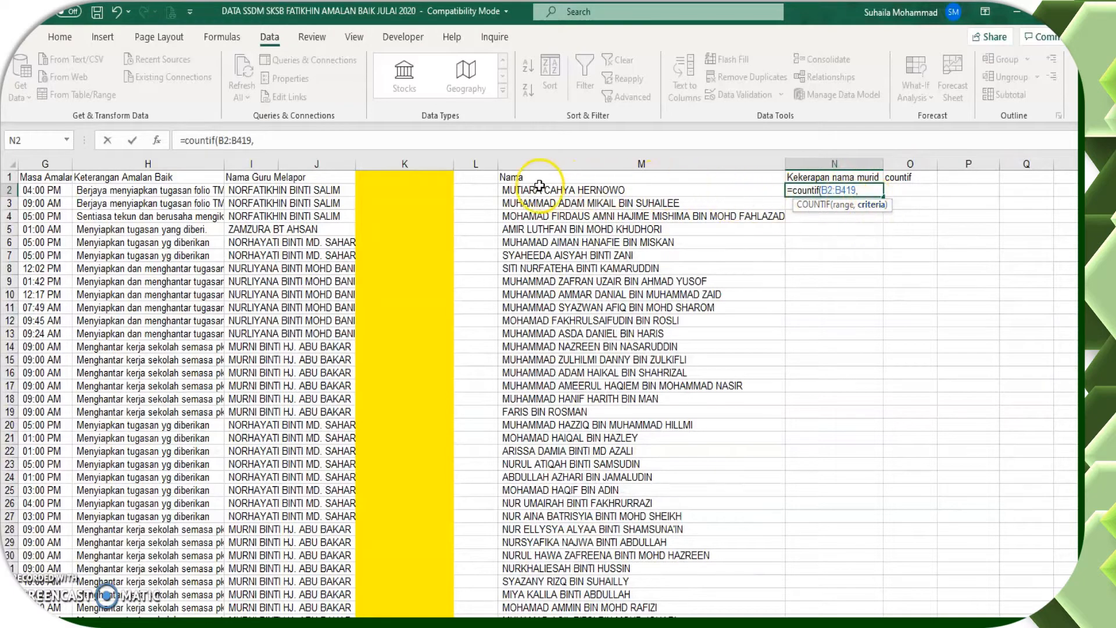
{"action": "left_click", "coordinate": [505, 192]}
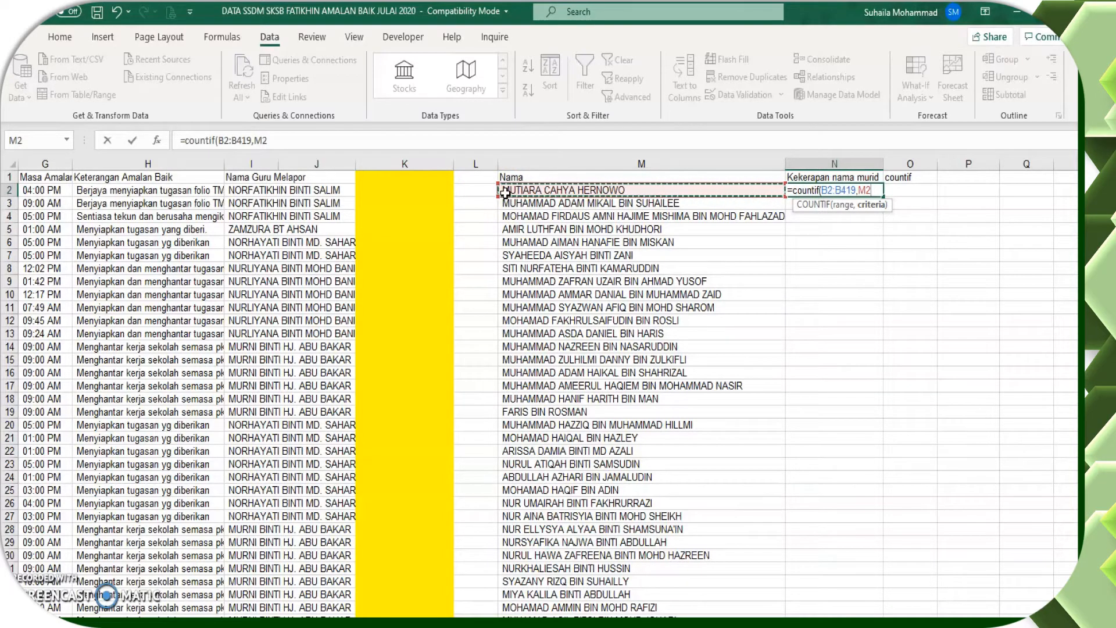
{"action": "type", "text": ")"}
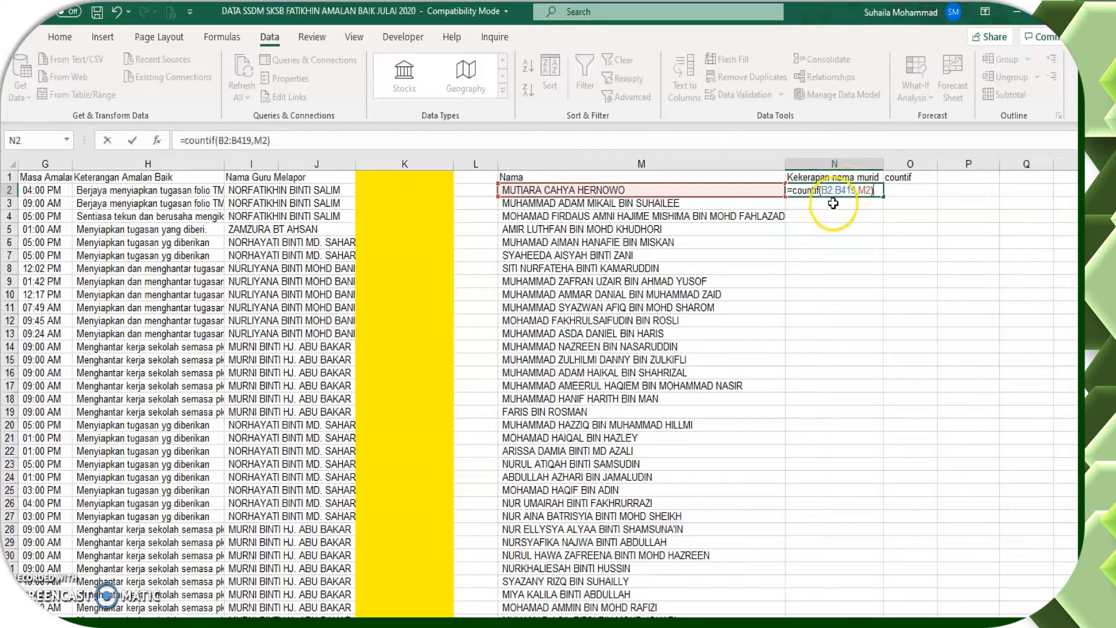
Make the COUNTIF range absolute as $B$2:$B$419, keep M2 relative, and enter the formula in N2
{"action": "left_click", "coordinate": [831, 192]}
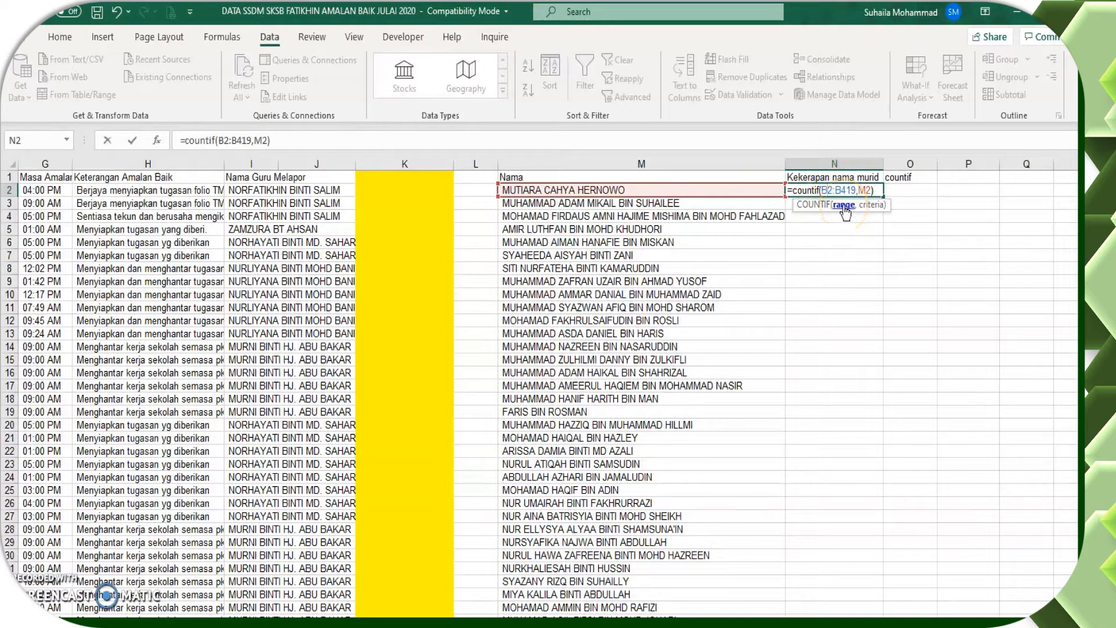
{"action": "key", "text": "F4"}
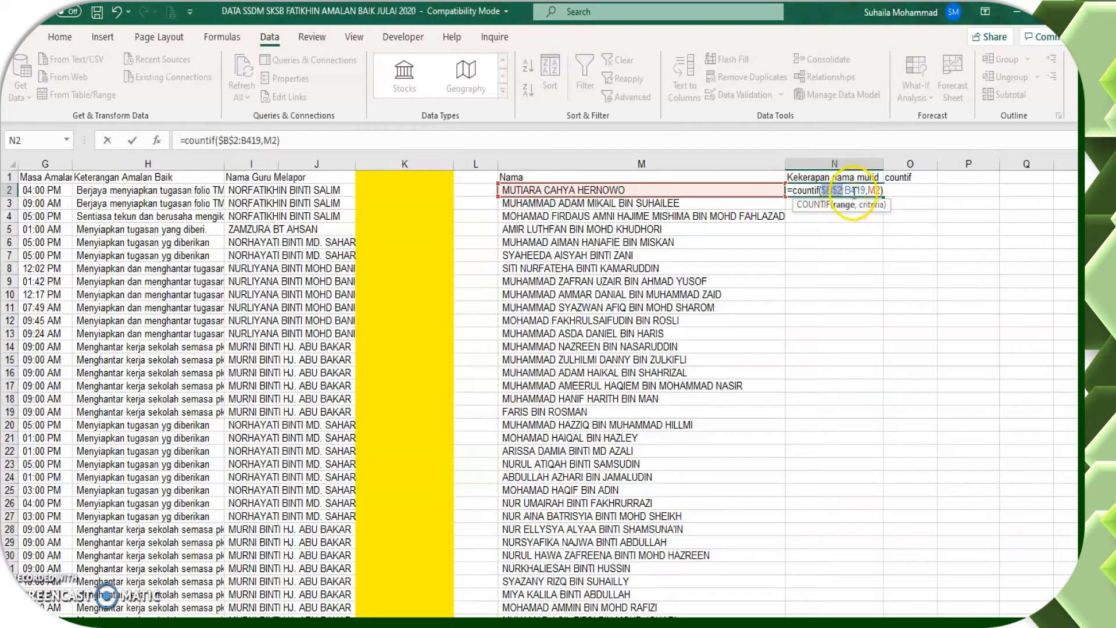
{"action": "left_click", "coordinate": [850, 190]}
{"action": "key", "text": "F4"}
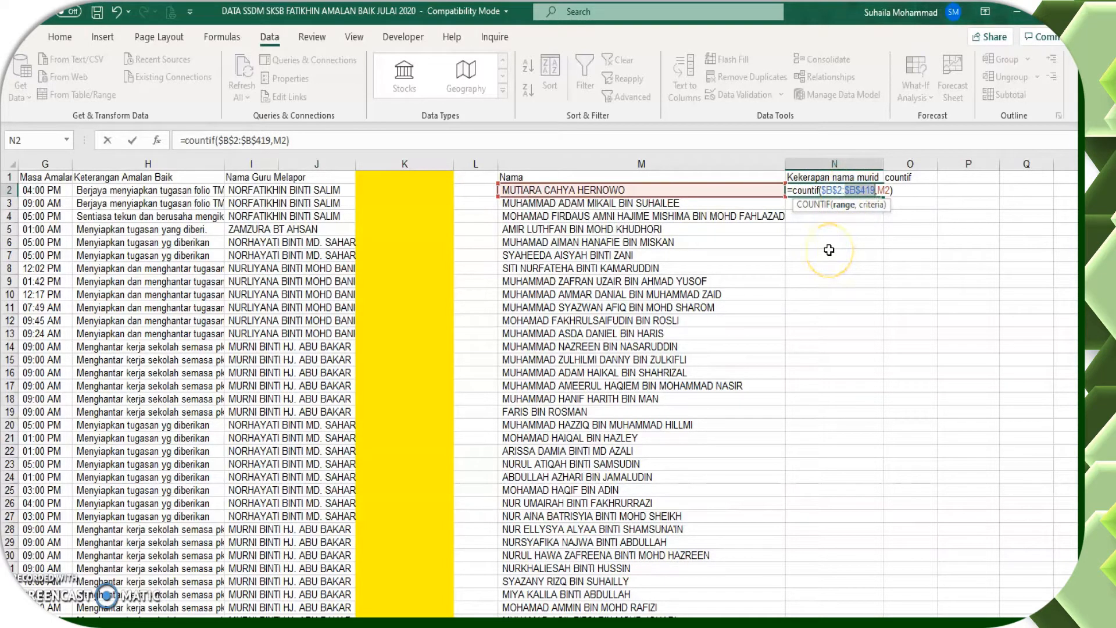
{"action": "left_click", "coordinate": [892, 190]}
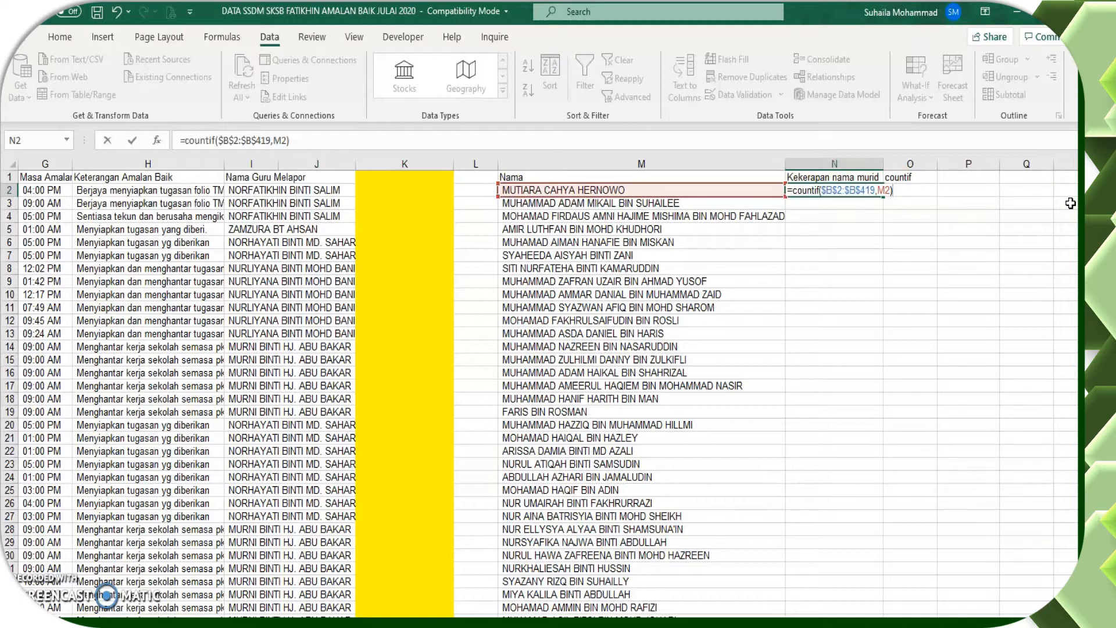
{"action": "key", "text": "Return"}
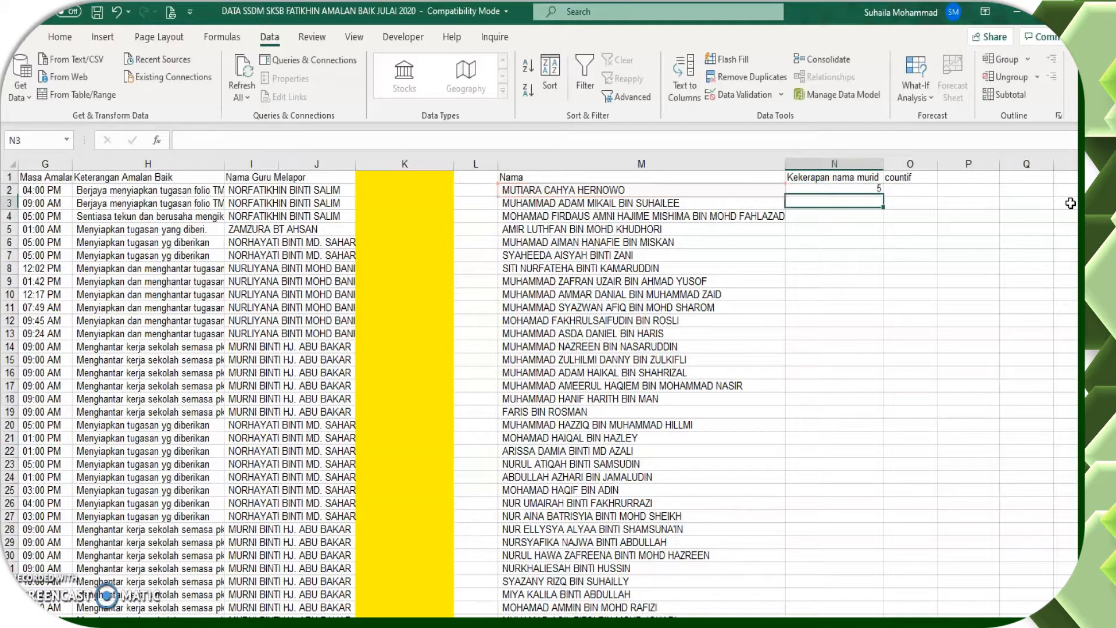
Fill the COUNTIF formula from N2 down column N to the end of the unique name list
{"action": "left_click", "coordinate": [866, 184]}
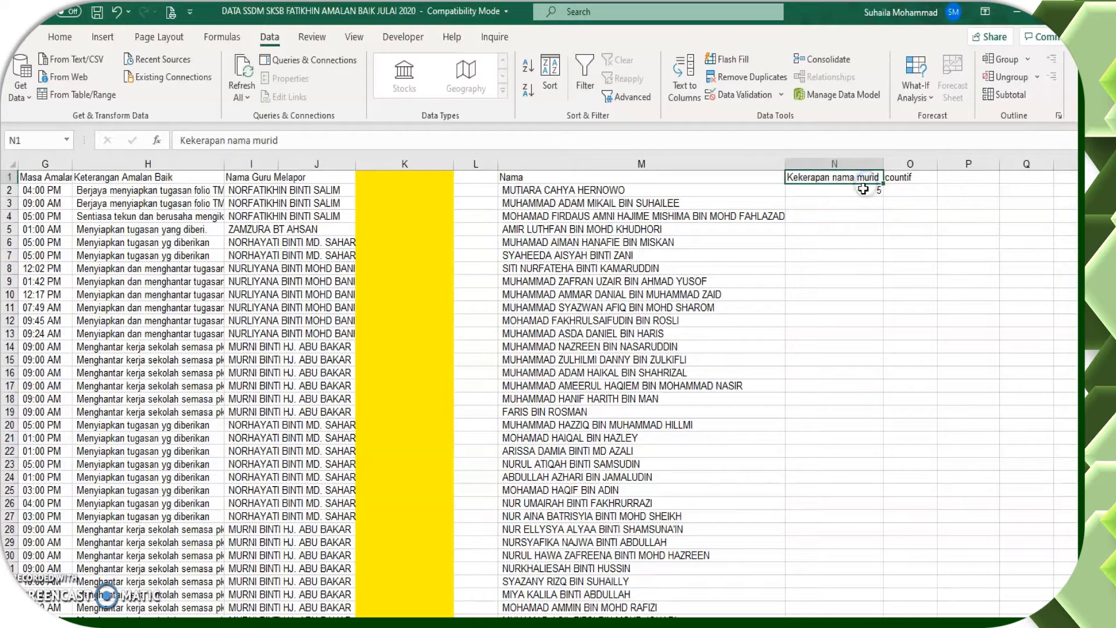
{"action": "left_click", "coordinate": [863, 190]}
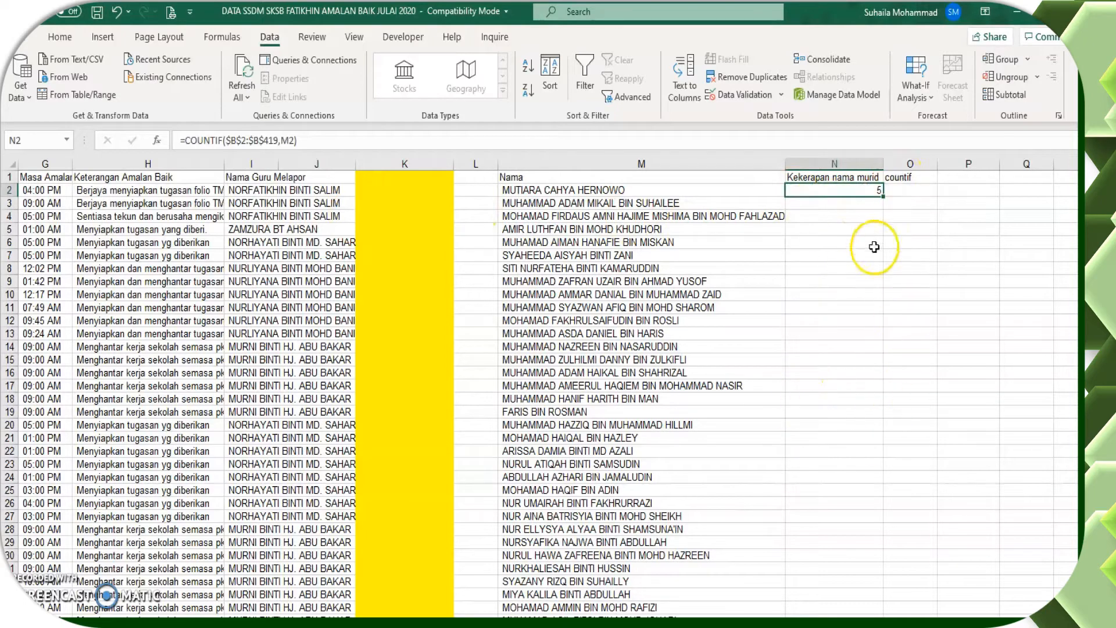
{"action": "double_click", "coordinate": [883, 196]}
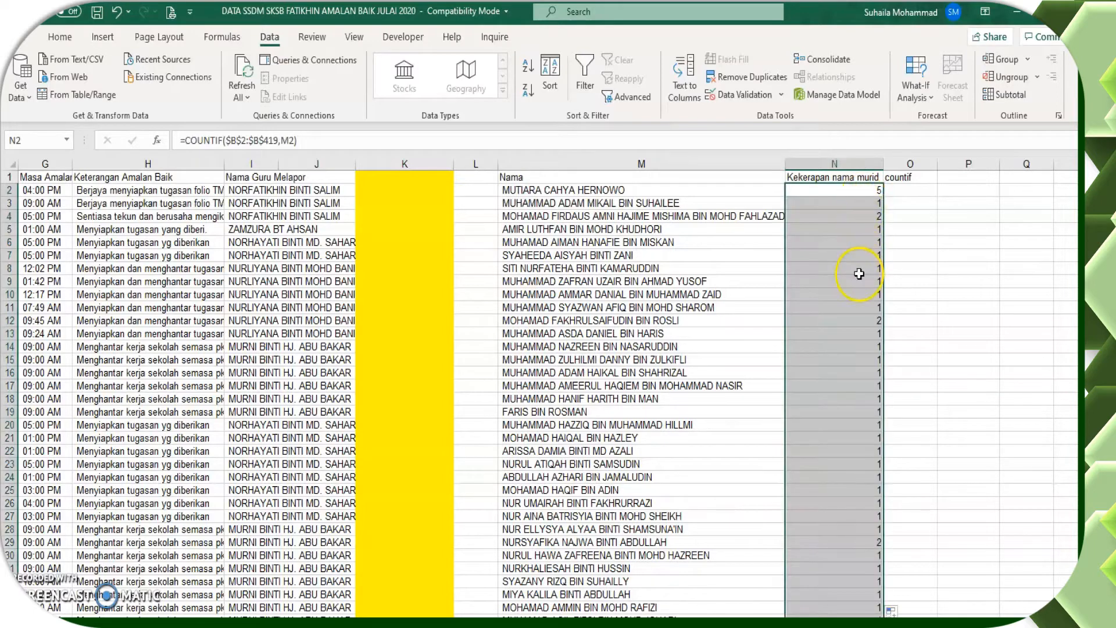
Copy the formula text from N2 into P1 as plain text, reading =COUNTIF($B$2:$B$419,M2)
{"action": "double_click", "coordinate": [837, 190]}
{"action": "left_click_drag", "start_coordinate": [905, 190], "coordinate": [786, 190]}
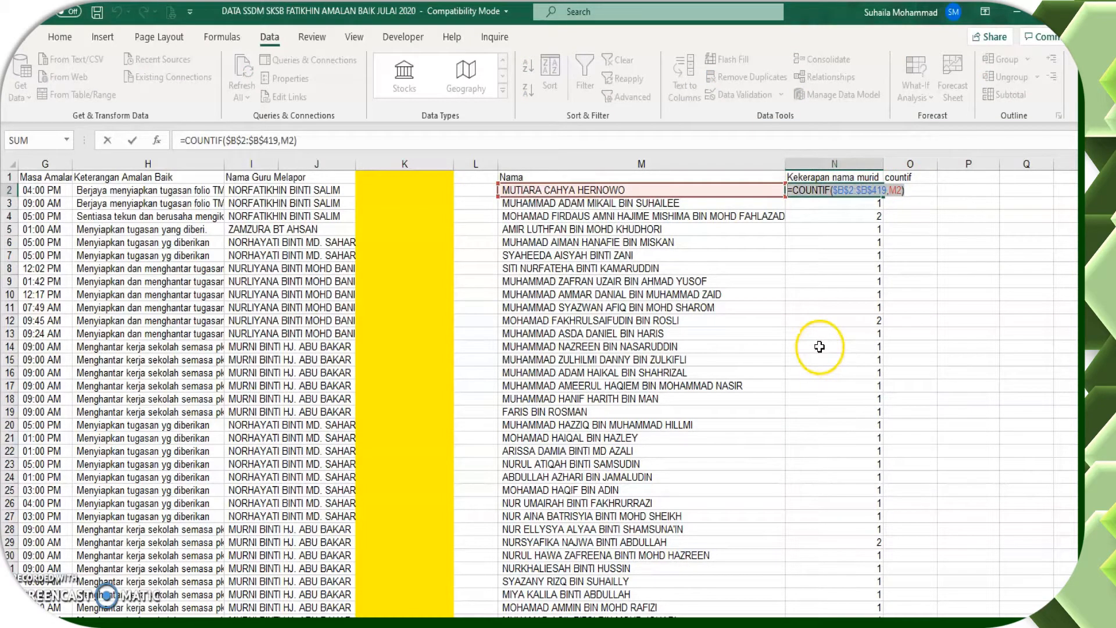
{"action": "key", "text": "Escape"}
{"action": "left_click", "coordinate": [959, 181]}
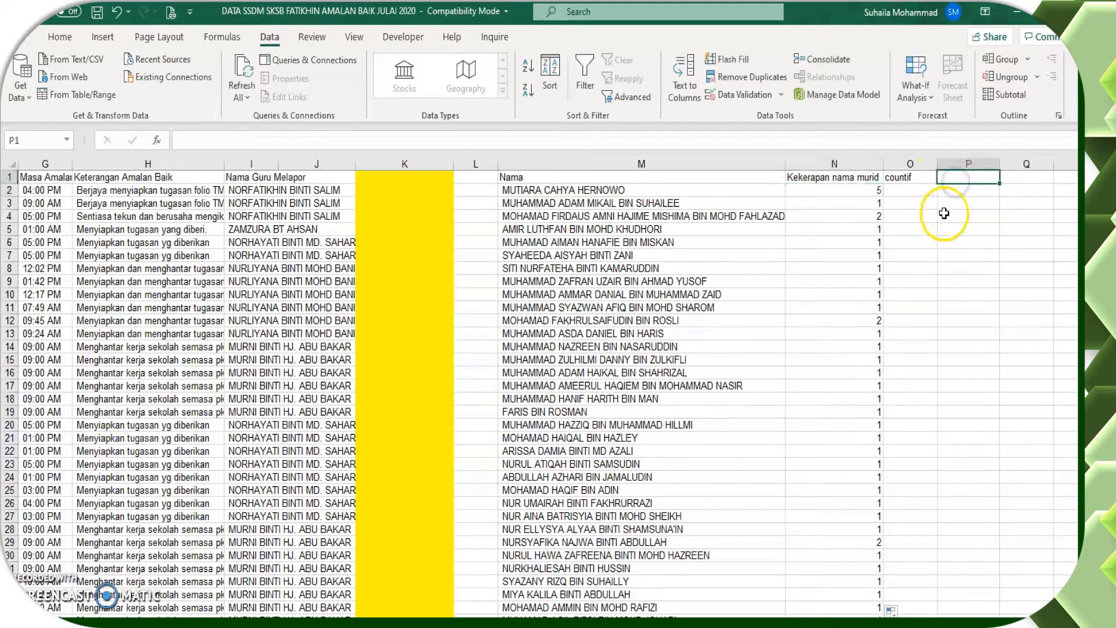
{"action": "type", "text": "'"}
{"action": "key", "text": "ctrl+v"}
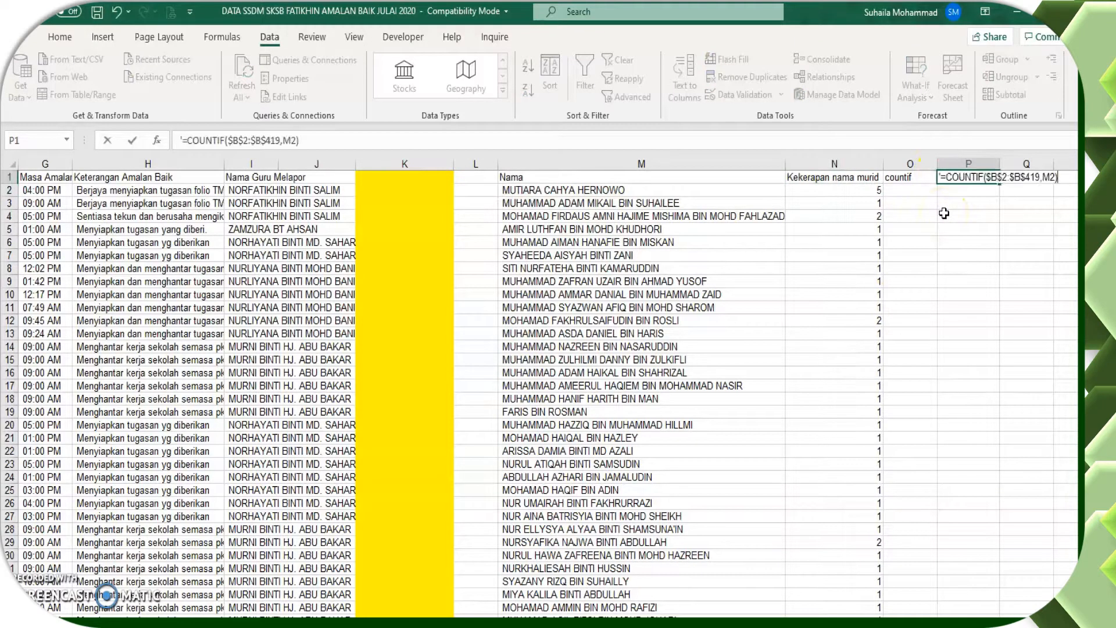
{"action": "key", "text": "Return"}
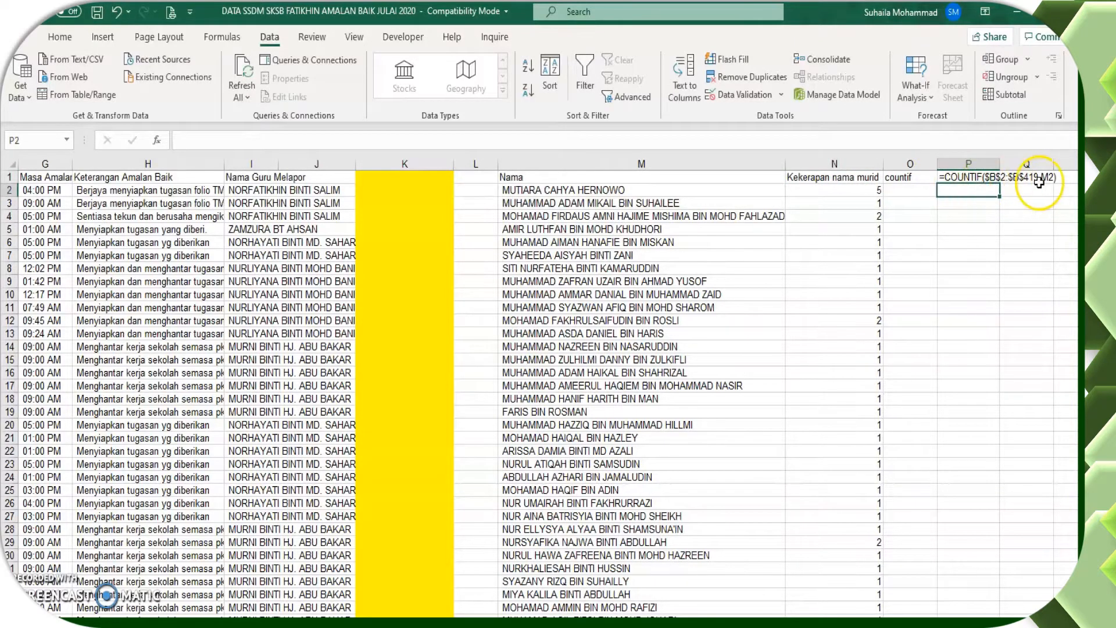
Insert a blank column before column O, between the name counts and the "countif" note
{"action": "scroll", "coordinate": [829, 219], "scroll_direction": "right", "scroll_amount": 2}
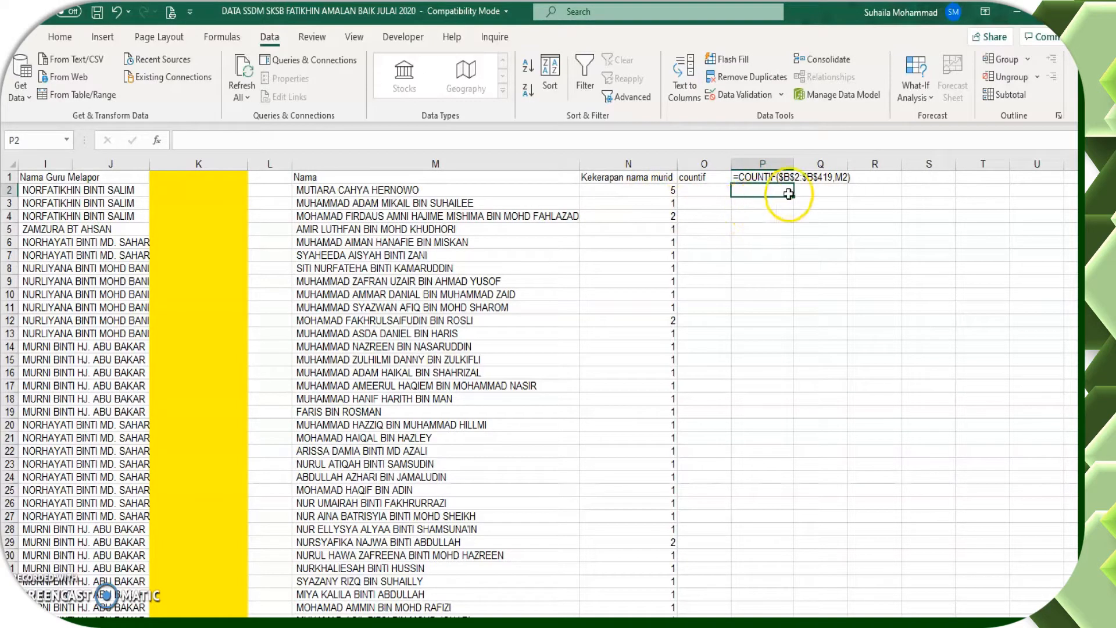
{"action": "left_click", "coordinate": [704, 191]}
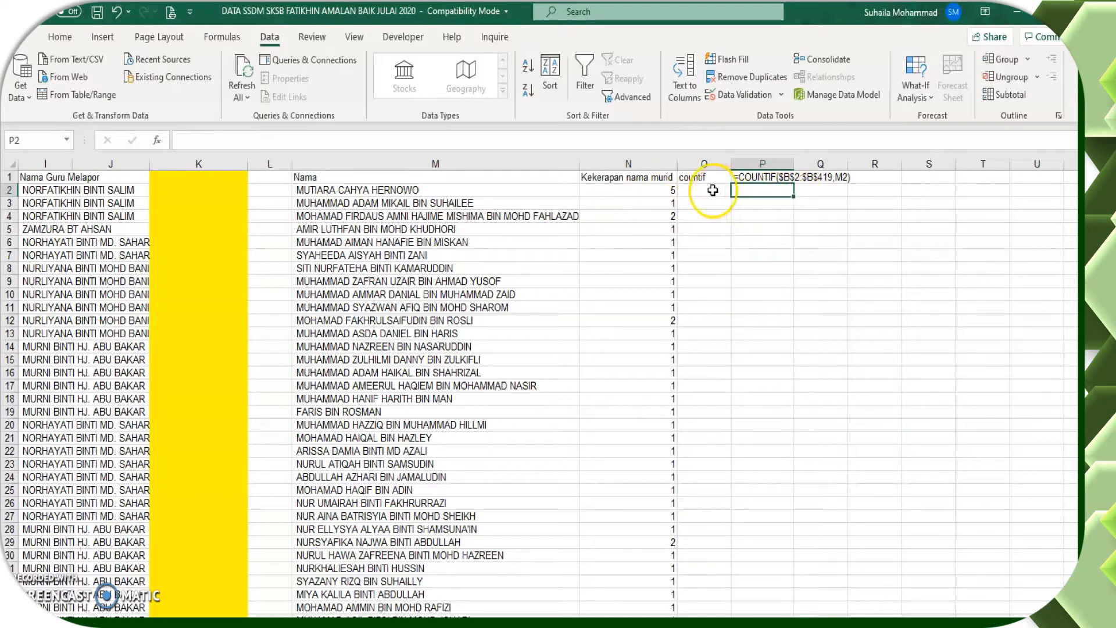
{"action": "right_click", "coordinate": [696, 160]}
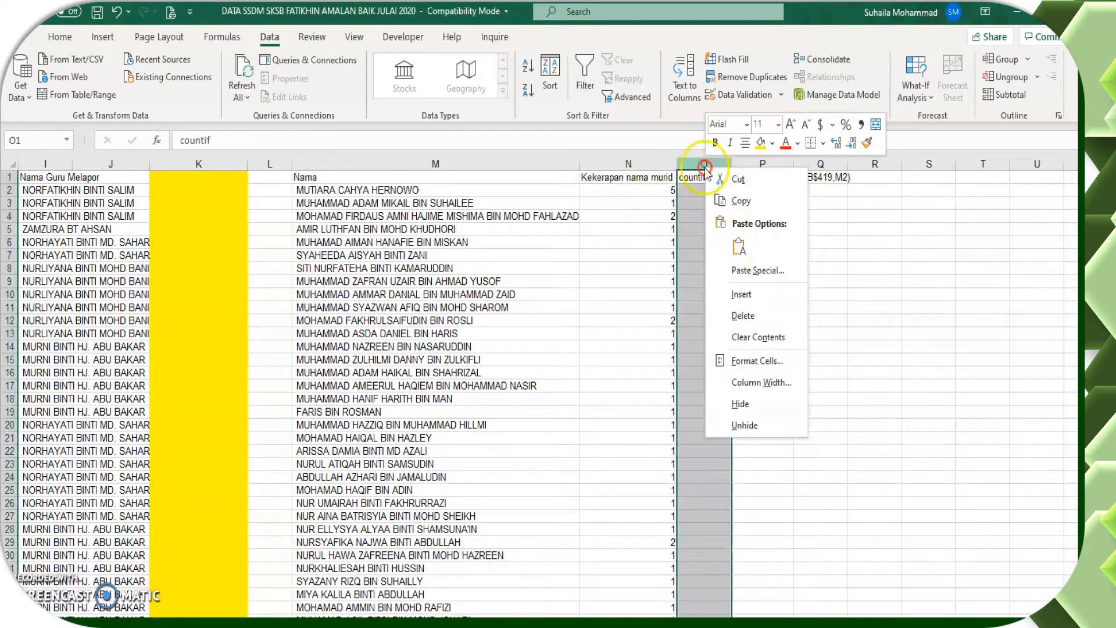
{"action": "left_click", "coordinate": [742, 316]}
Add the note "name range" in P2 and "2 x - nama, kekerapan" in Q2
{"action": "left_click", "coordinate": [802, 190]}
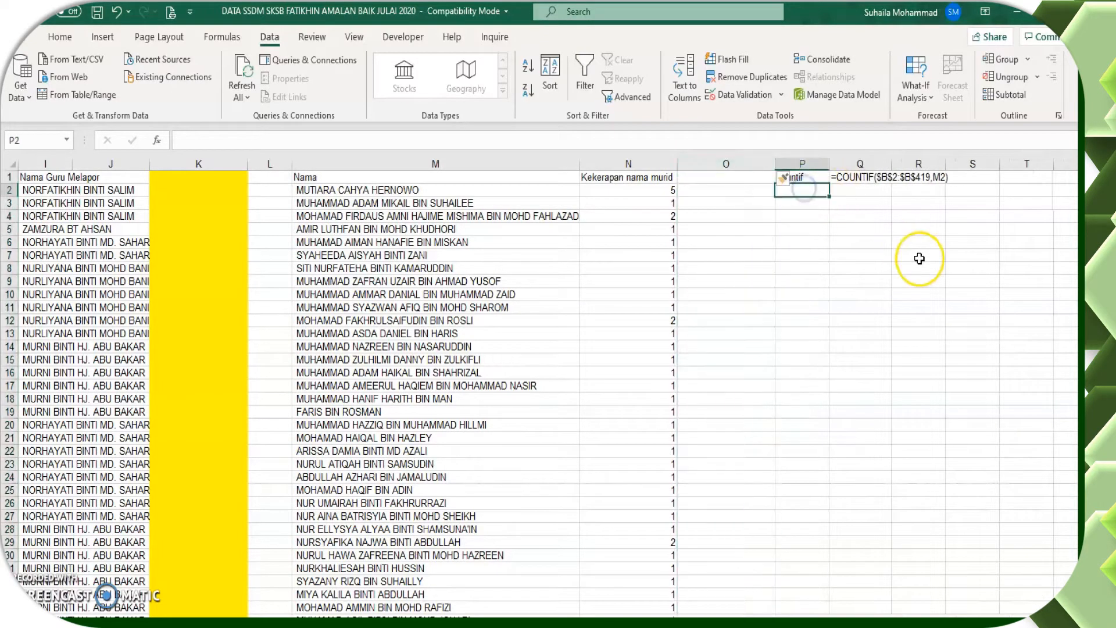
{"action": "type", "text": "name range"}
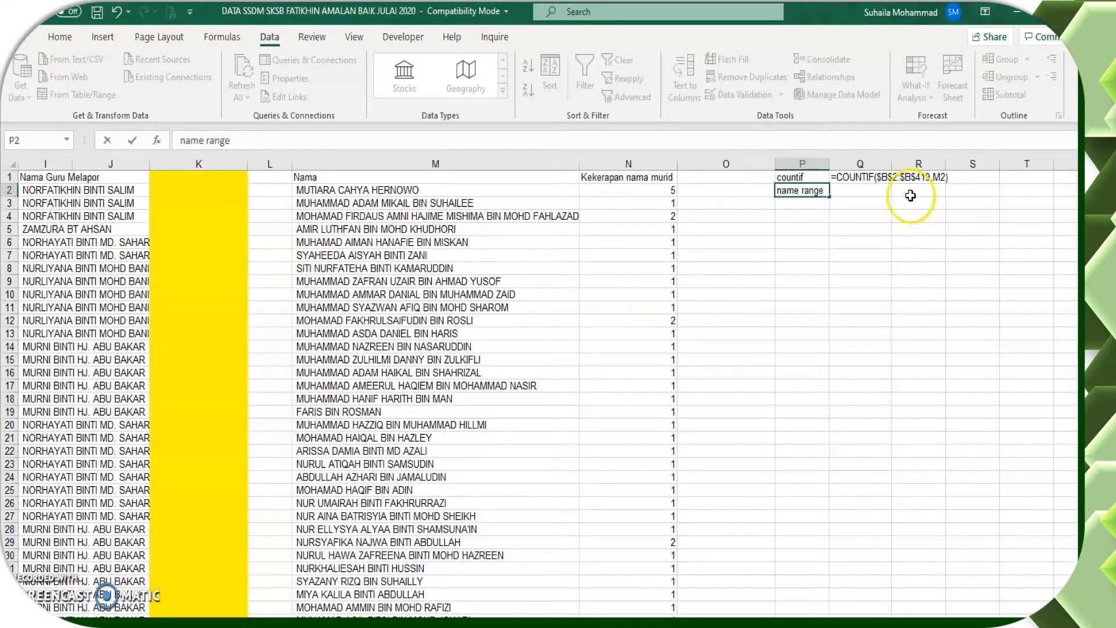
{"action": "left_click", "coordinate": [869, 192]}
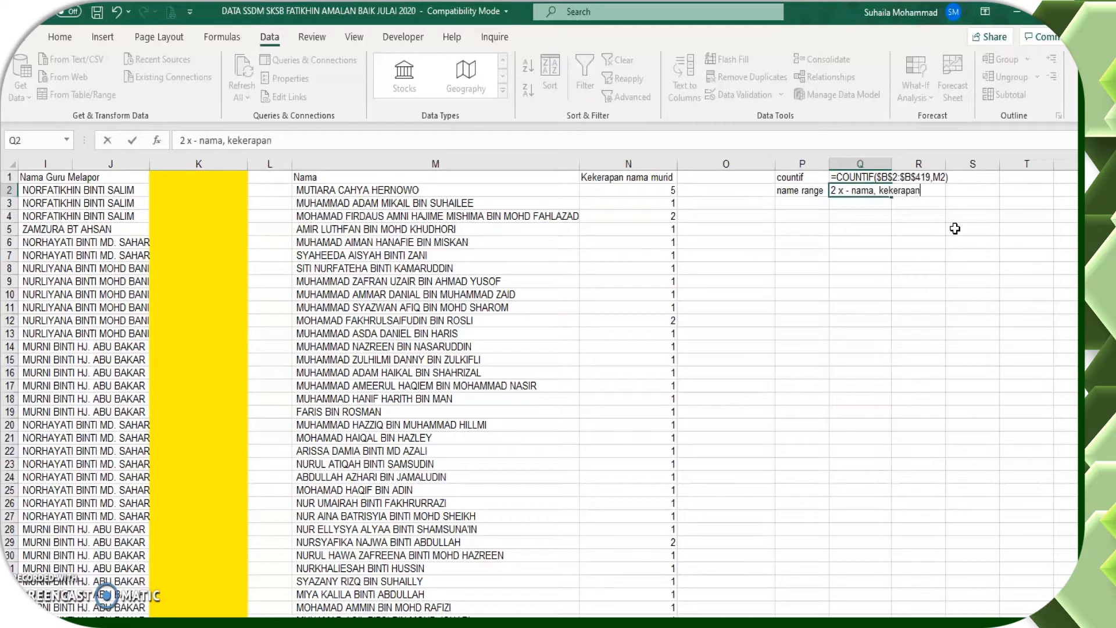
{"action": "left_click", "coordinate": [978, 216]}
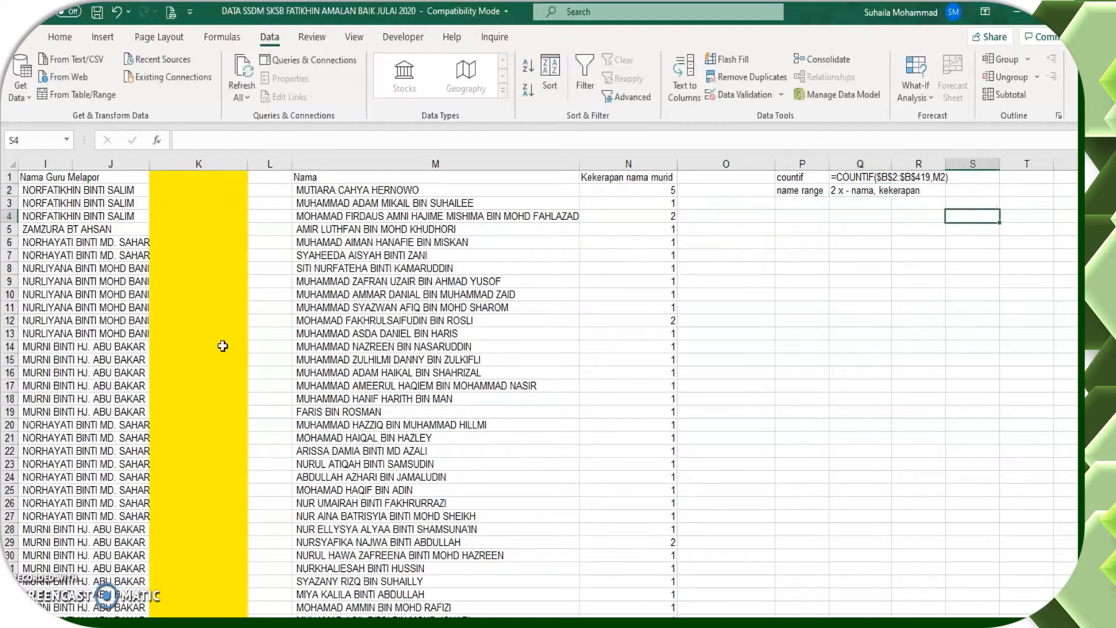
Define the workbook name "namamurid" for the unique student names in M2:M117
{"action": "left_click", "coordinate": [365, 190]}
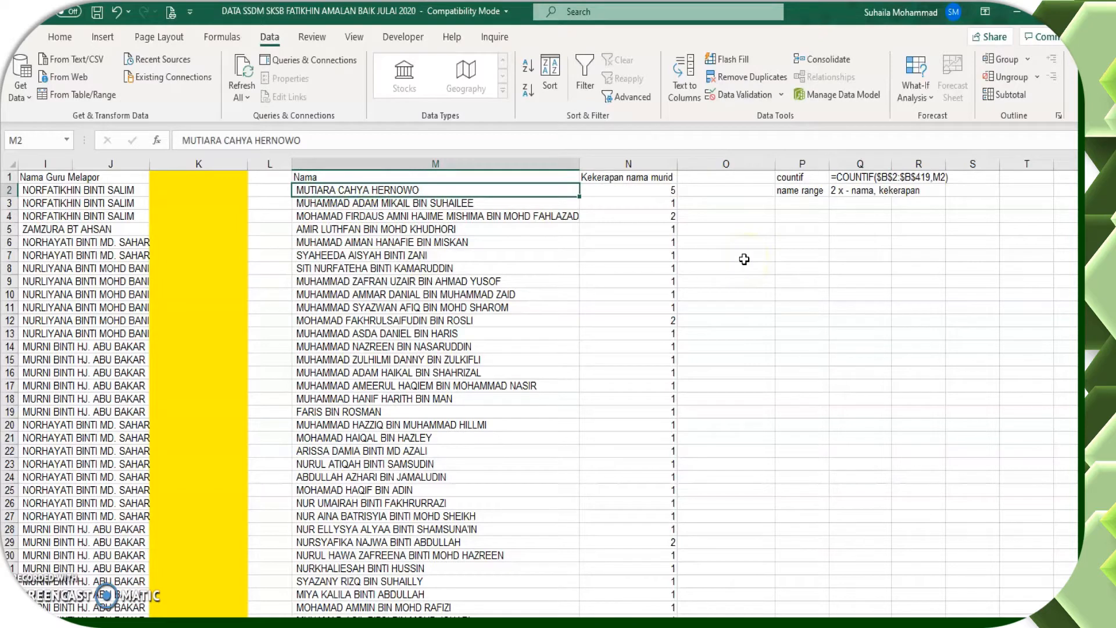
{"action": "key", "text": "ctrl+shift+Down"}
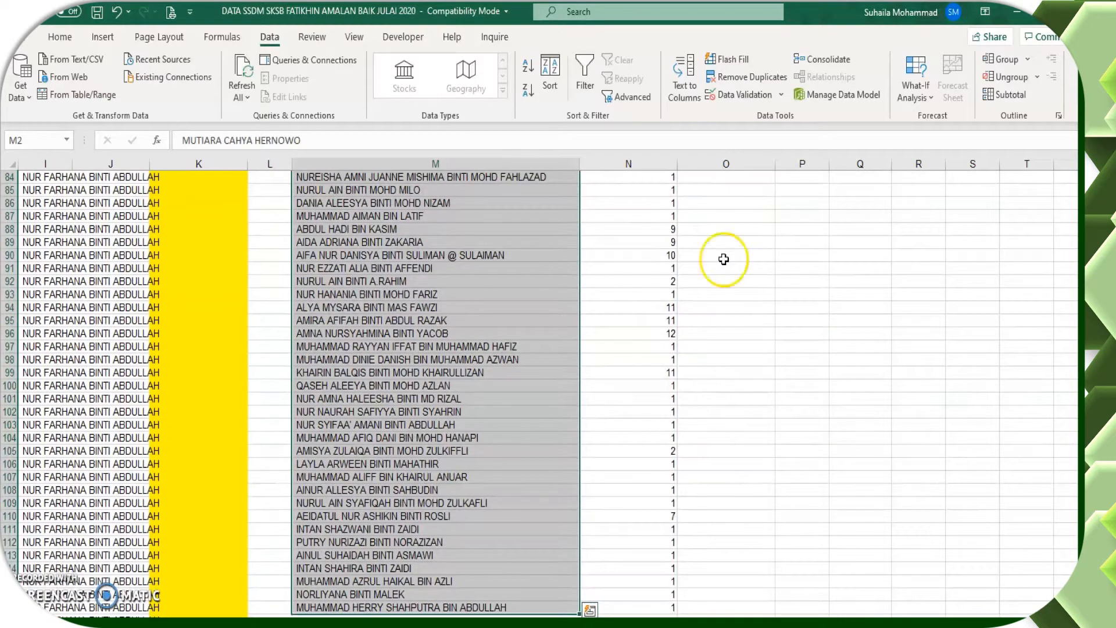
{"action": "left_click", "coordinate": [223, 37]}
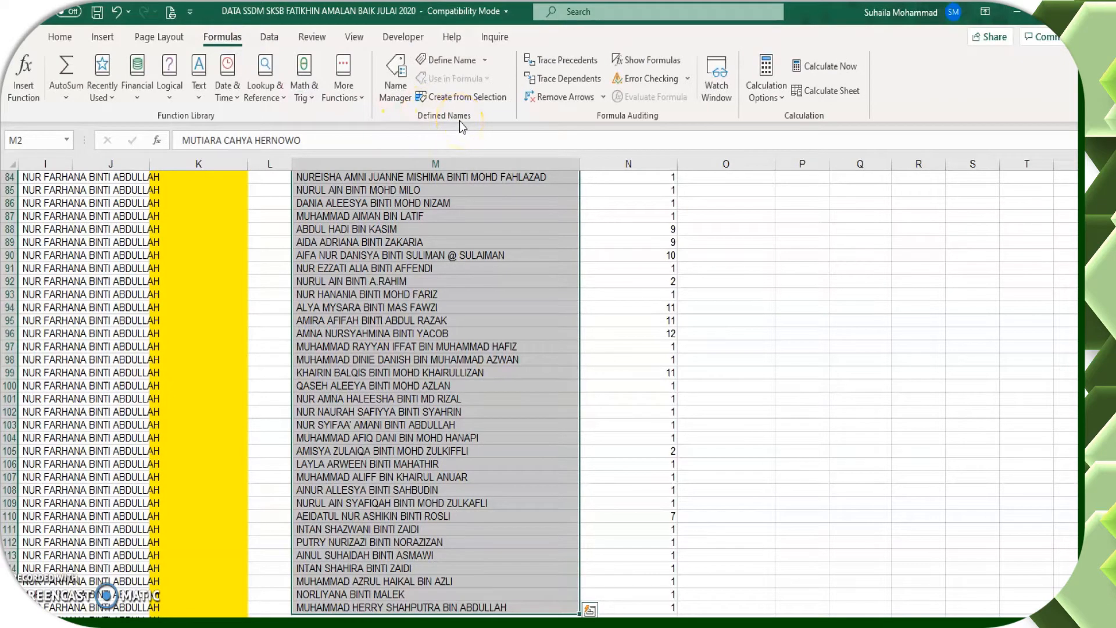
{"action": "left_click", "coordinate": [452, 60]}
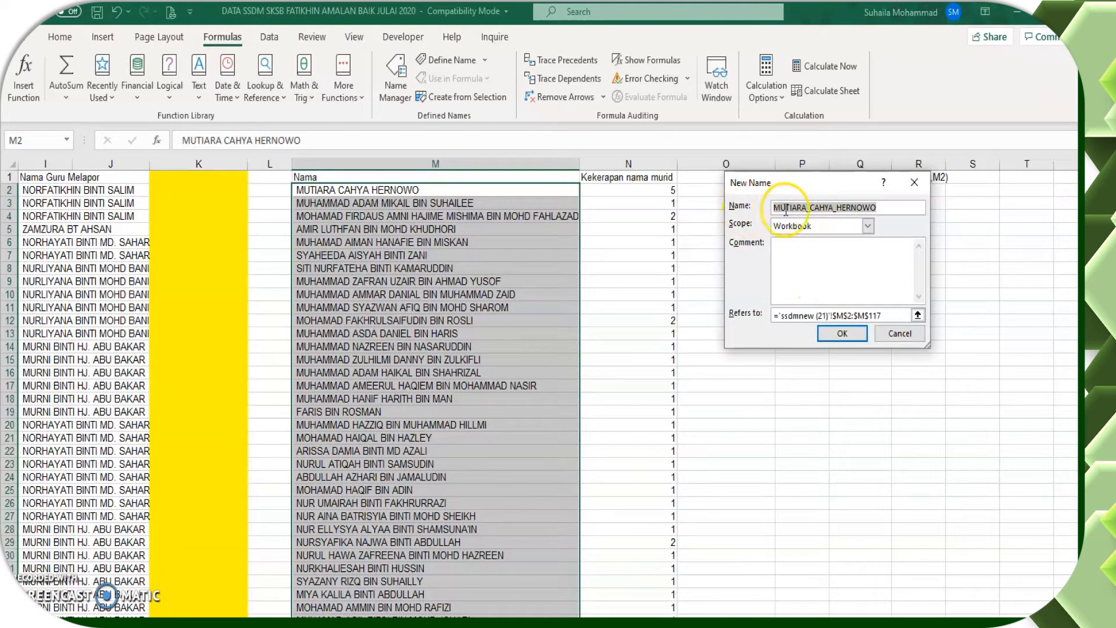
{"action": "left_click_drag", "start_coordinate": [879, 207], "coordinate": [751, 208]}
{"action": "type", "text": "namamurid"}
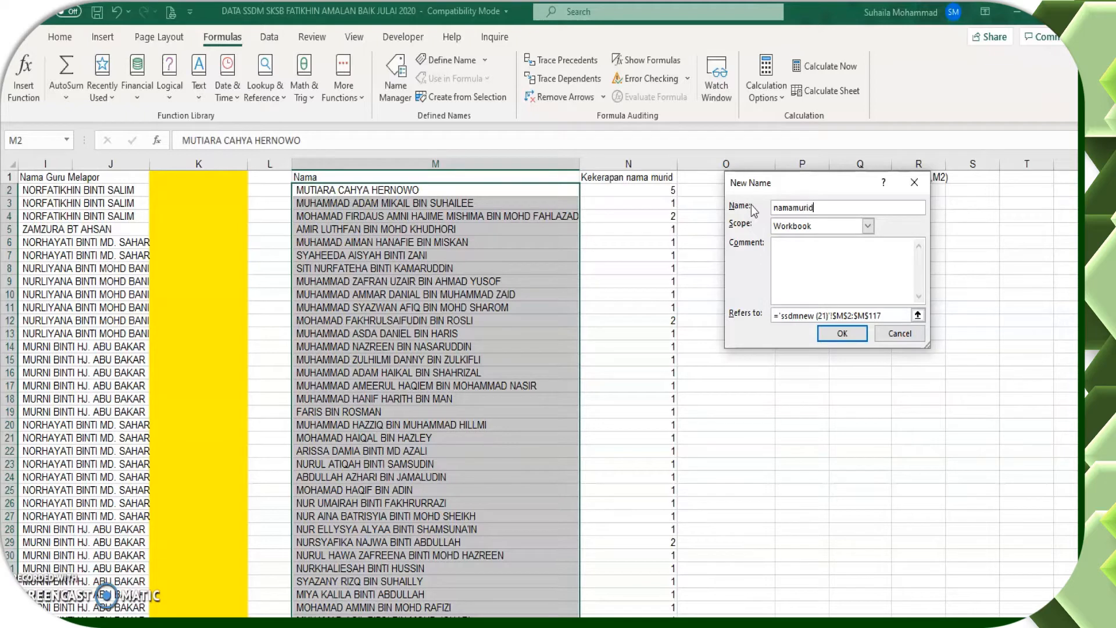
{"action": "left_click", "coordinate": [842, 333]}
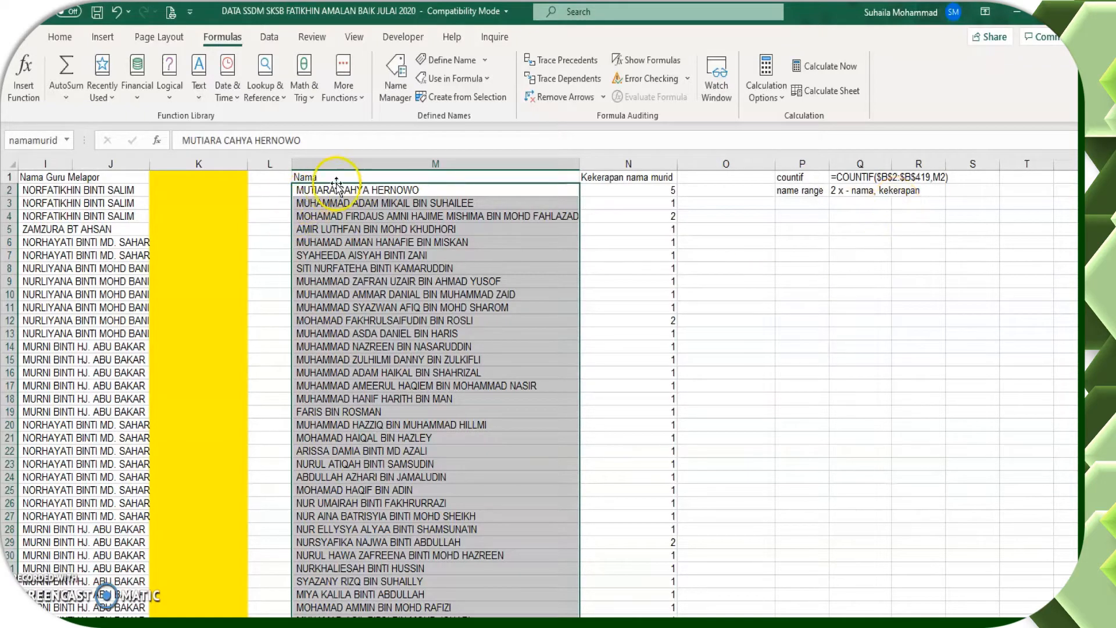
Define the workbook name "Kekerapan_nama_murid" for the name counts in N2:N117
{"action": "left_click", "coordinate": [627, 191]}
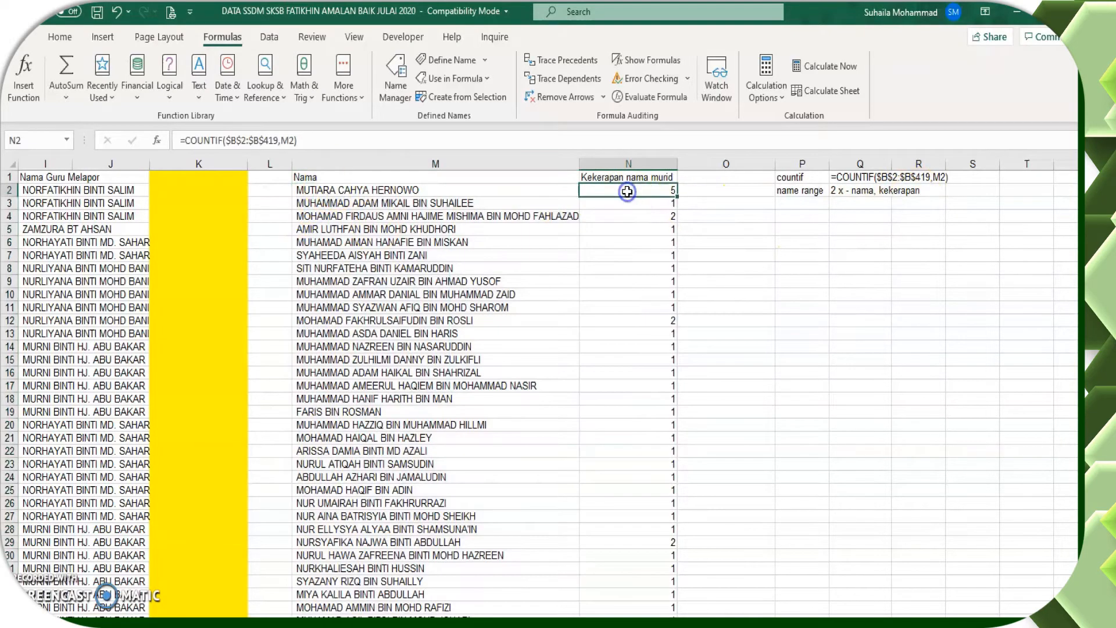
{"action": "key", "text": "ctrl+shift+Down"}
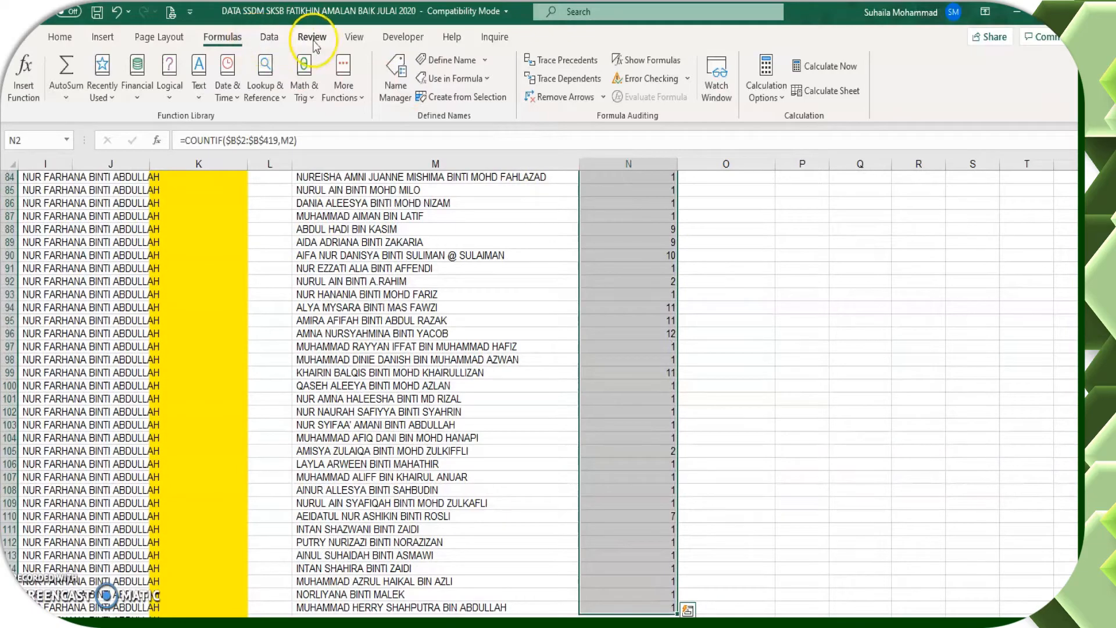
{"action": "left_click", "coordinate": [447, 60]}
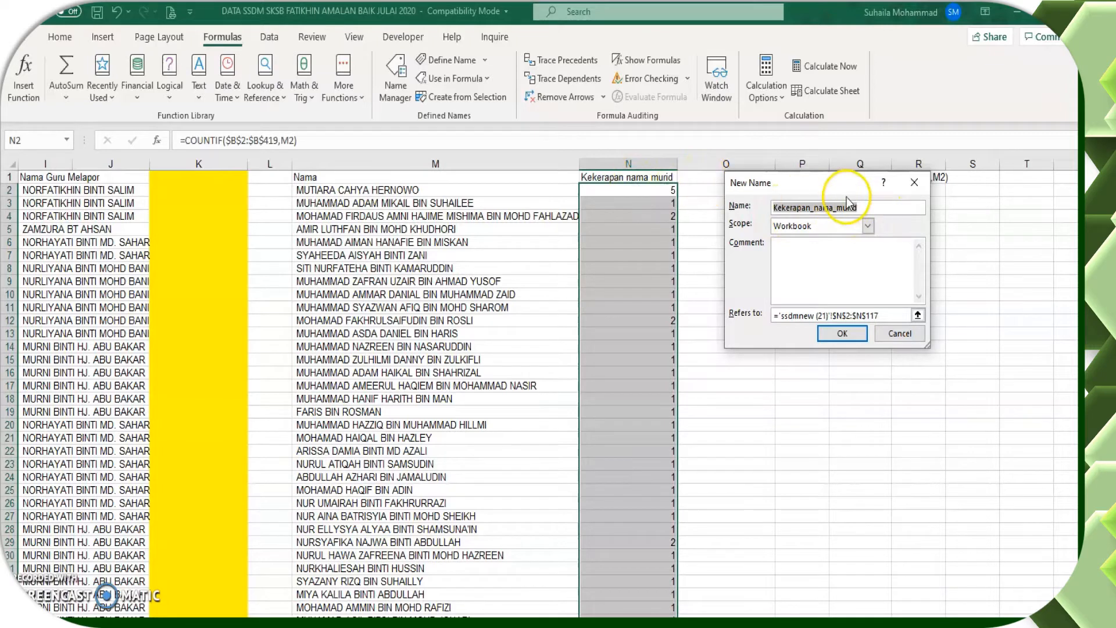
{"action": "left_click", "coordinate": [843, 335]}
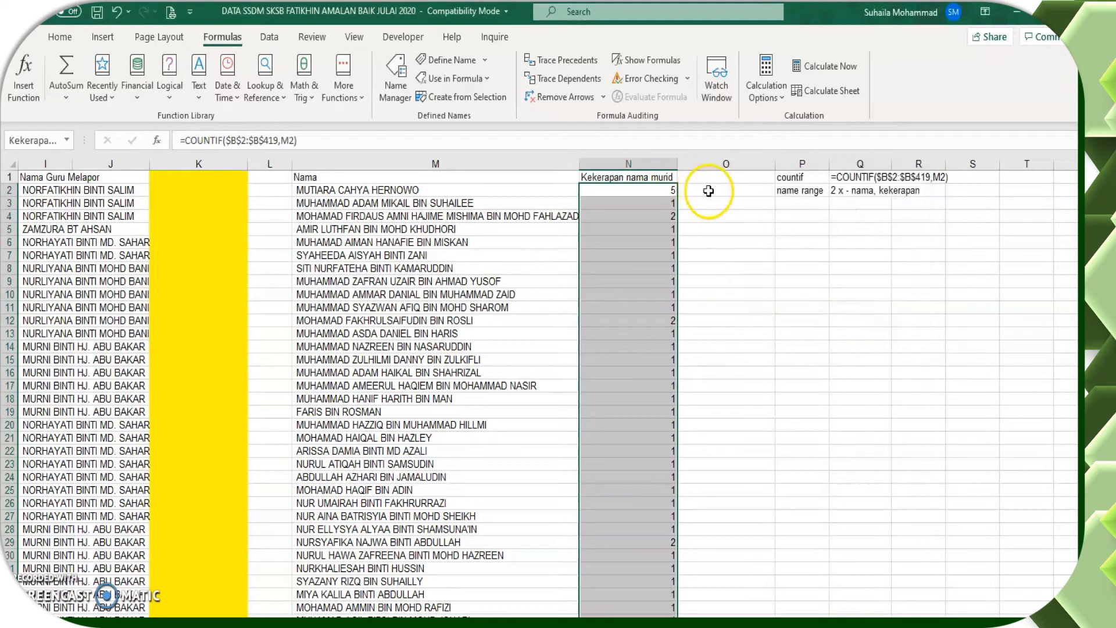
{"action": "left_click", "coordinate": [368, 190]}
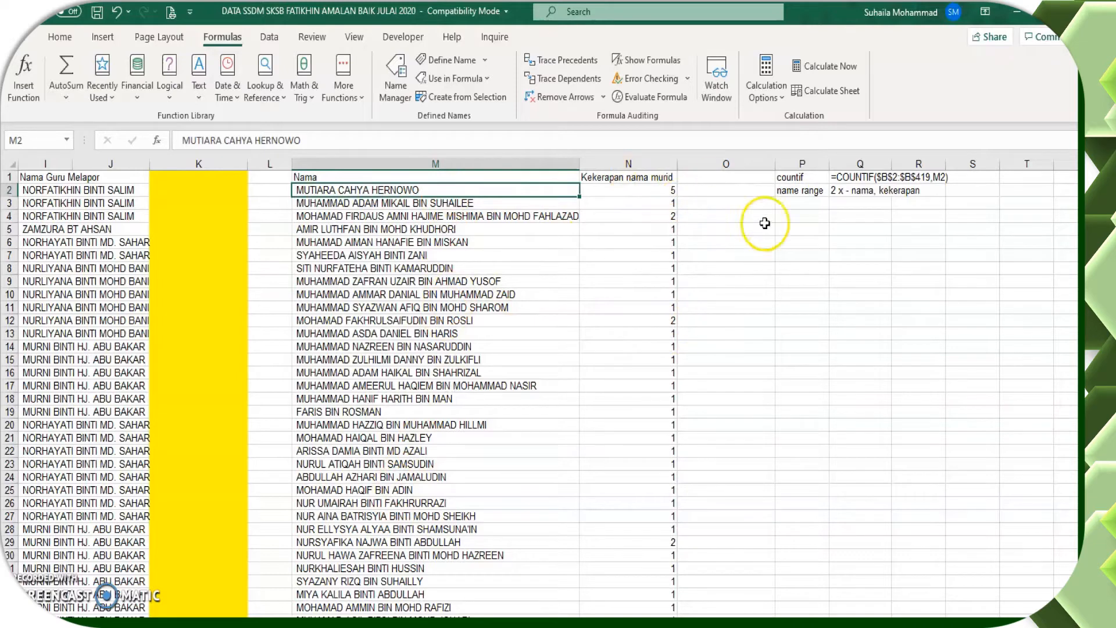
Add the note "skor ttggi" in P3 and "max" in Q3
{"action": "left_click", "coordinate": [806, 206]}
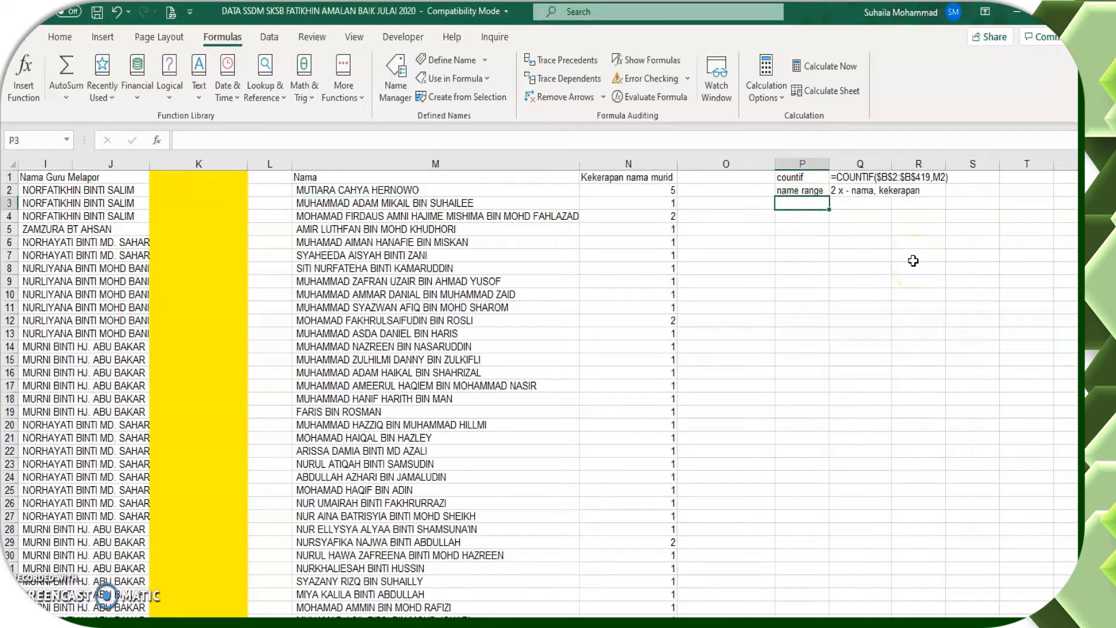
{"action": "type", "text": "skor ttggi"}
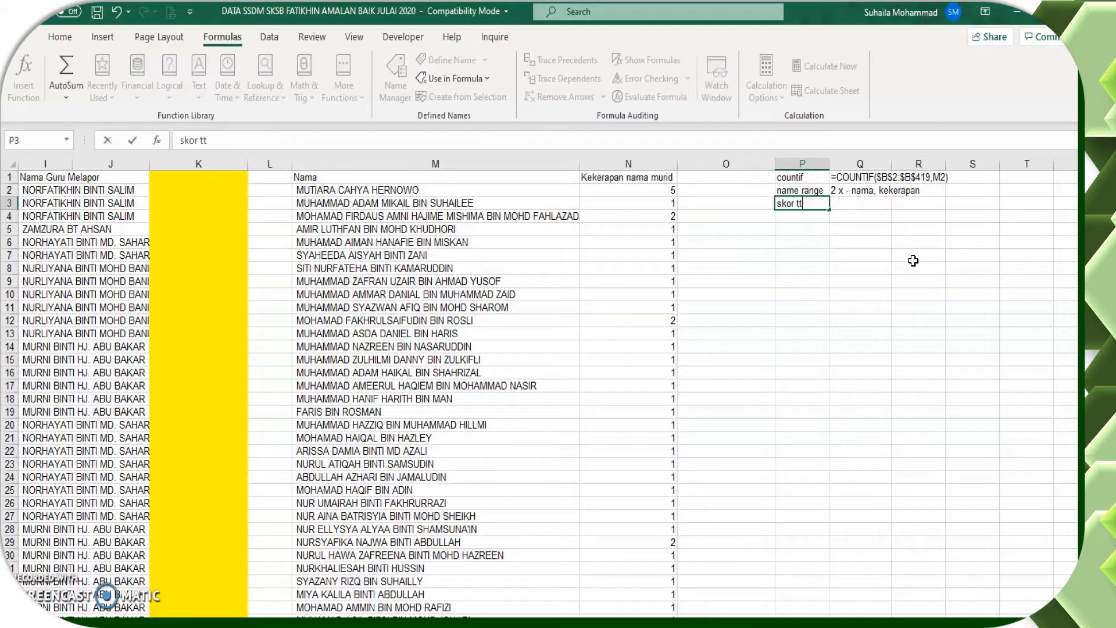
{"action": "left_click", "coordinate": [859, 203]}
{"action": "type", "text": "max"}
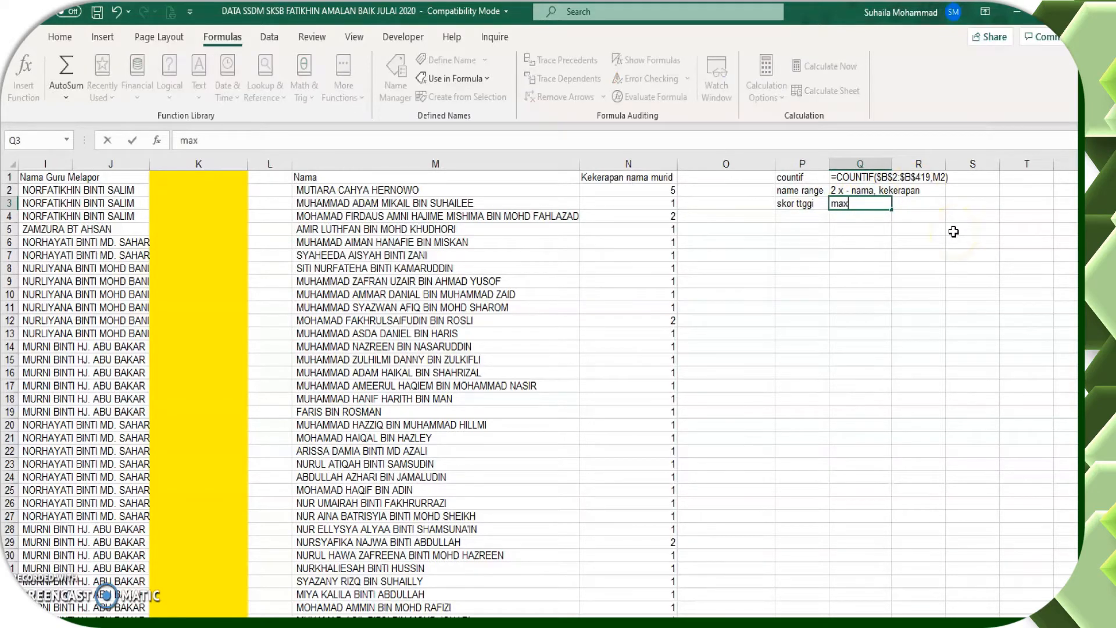
{"action": "left_click", "coordinate": [917, 294]}
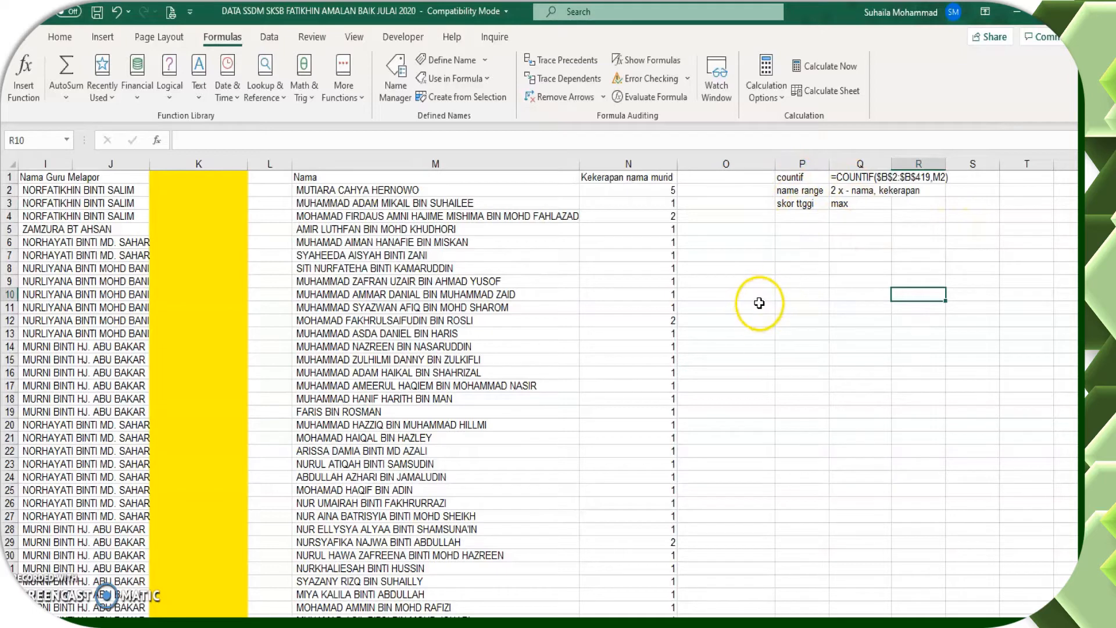
Label cell O10 "skor tertinggi"
{"action": "left_click", "coordinate": [804, 293]}
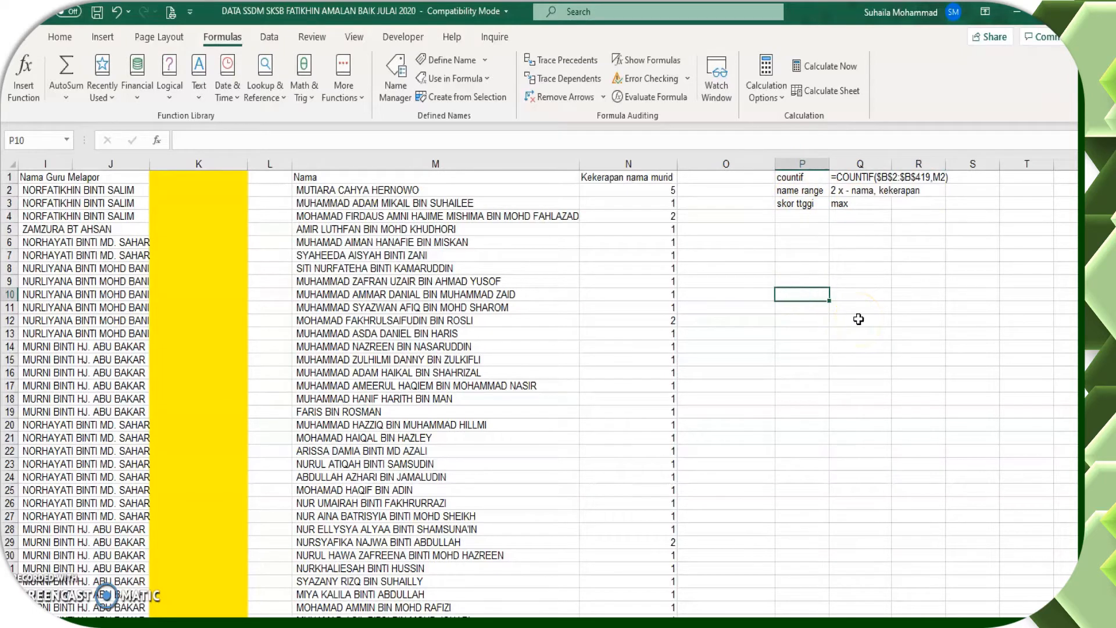
{"action": "left_click", "coordinate": [741, 293]}
{"action": "type", "text": "skor terting"}
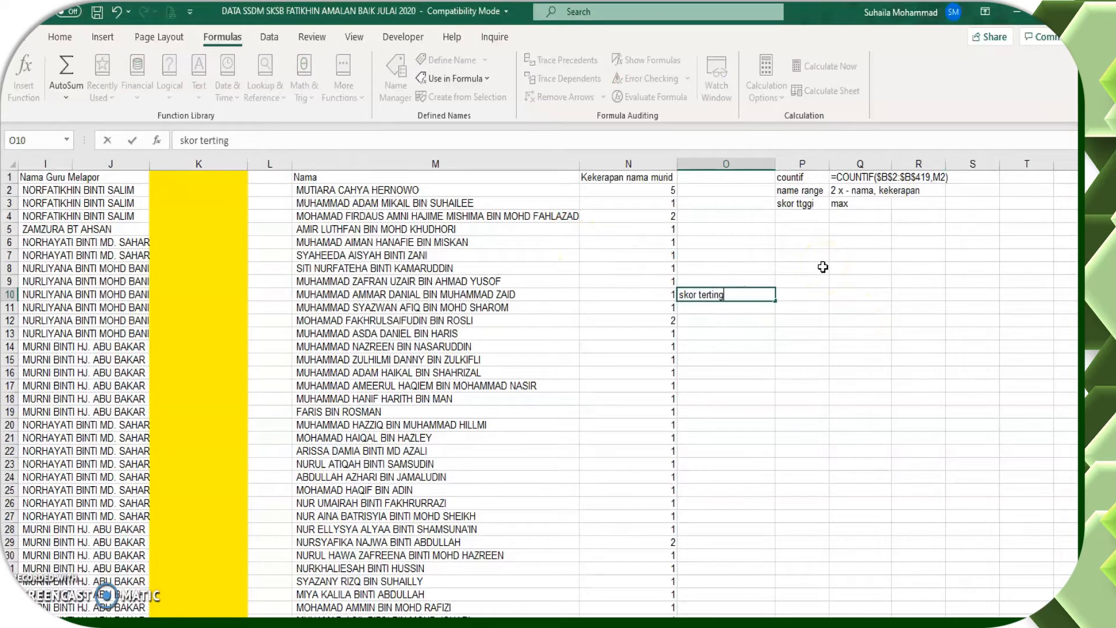
{"action": "type", "text": "gi"}
Calculate the highest frequency in P10 with the formula =MAX(Kekerapan_nama_murid)
{"action": "left_click", "coordinate": [818, 295]}
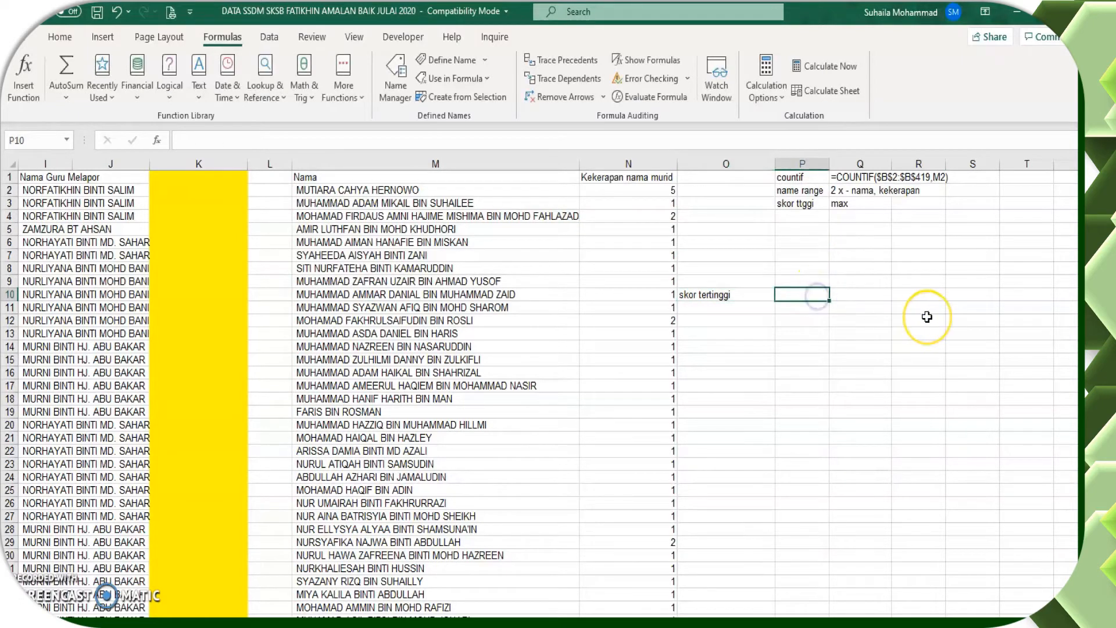
{"action": "type", "text": "=max("}
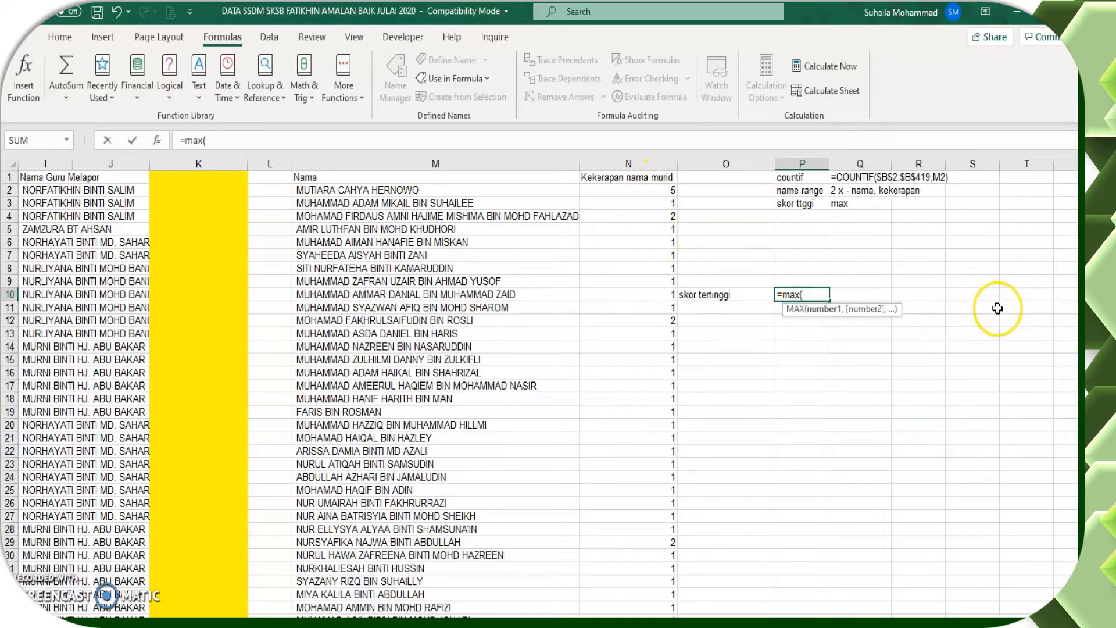
{"action": "type", "text": "kek"}
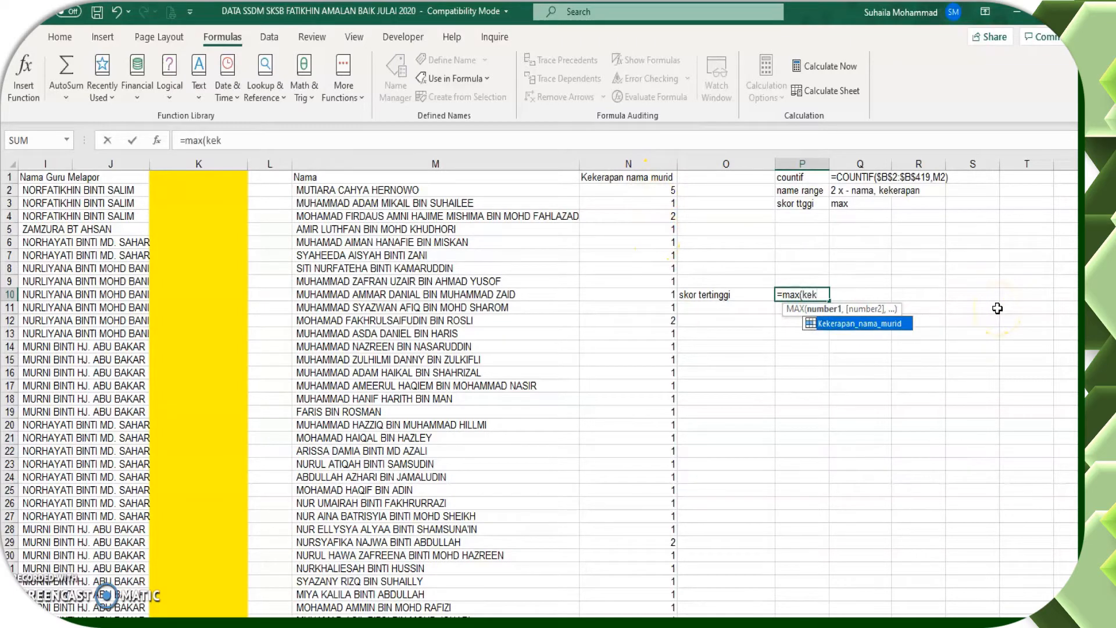
{"action": "double_click", "coordinate": [901, 324]}
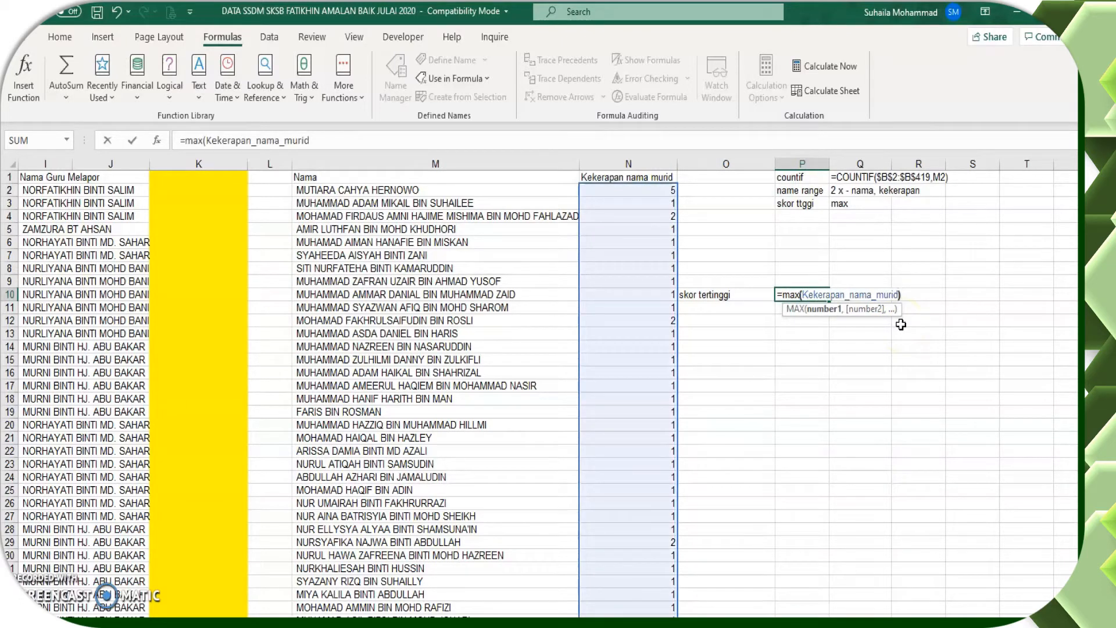
{"action": "type", "text": ")"}
{"action": "key", "text": "Return"}
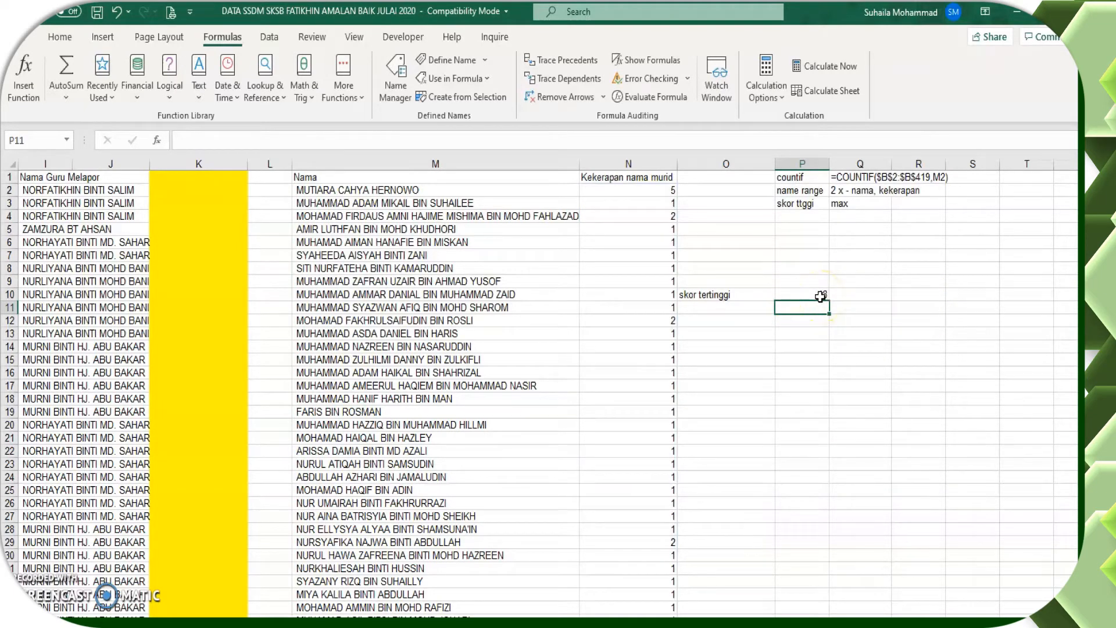
Label cell O11 "nama murid utk skor ttggi" and widen column O to fit the text
{"action": "left_click", "coordinate": [761, 307]}
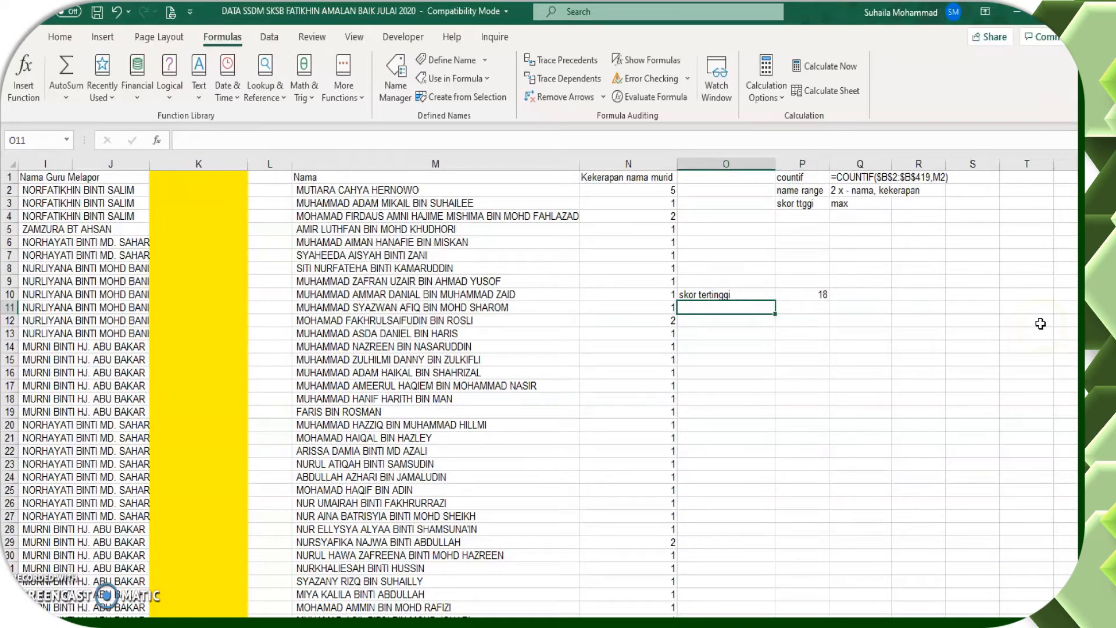
{"action": "type", "text": "nama murid utk skor ttgi"}
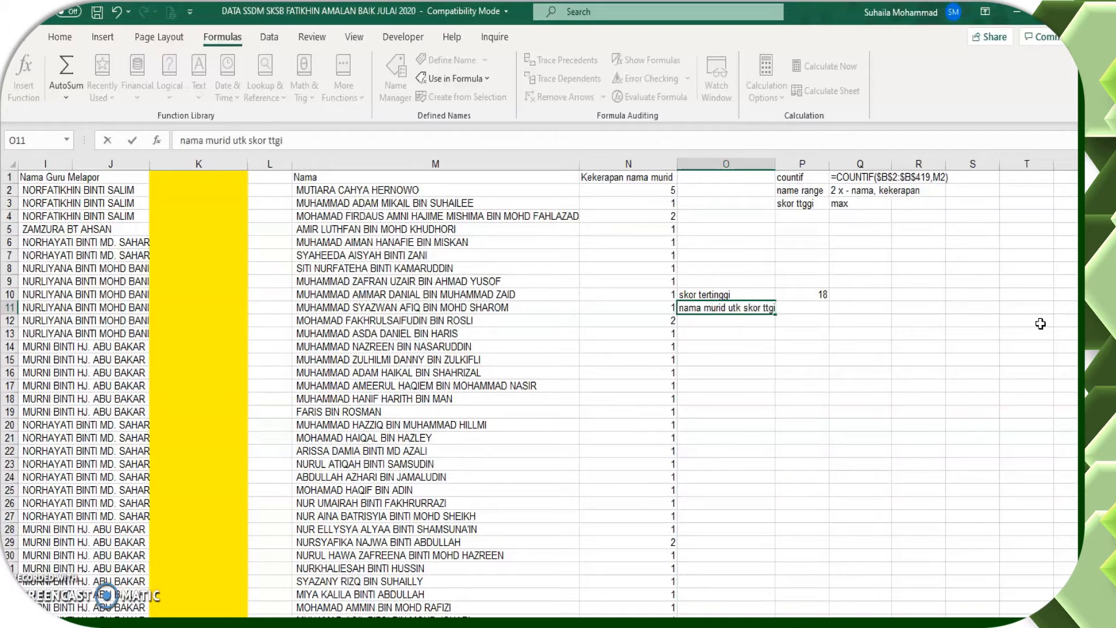
{"action": "left_click", "coordinate": [1032, 319]}
{"action": "key", "text": "BackSpace"}
{"action": "left_click", "coordinate": [860, 399]}
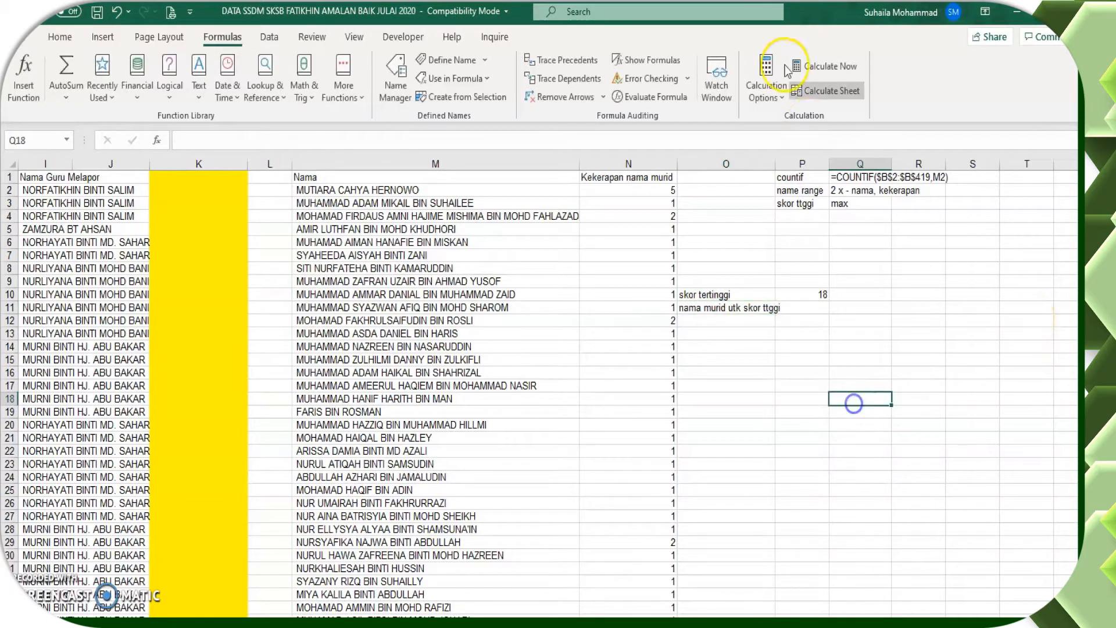
{"action": "left_click_drag", "start_coordinate": [774, 163], "coordinate": [784, 164]}
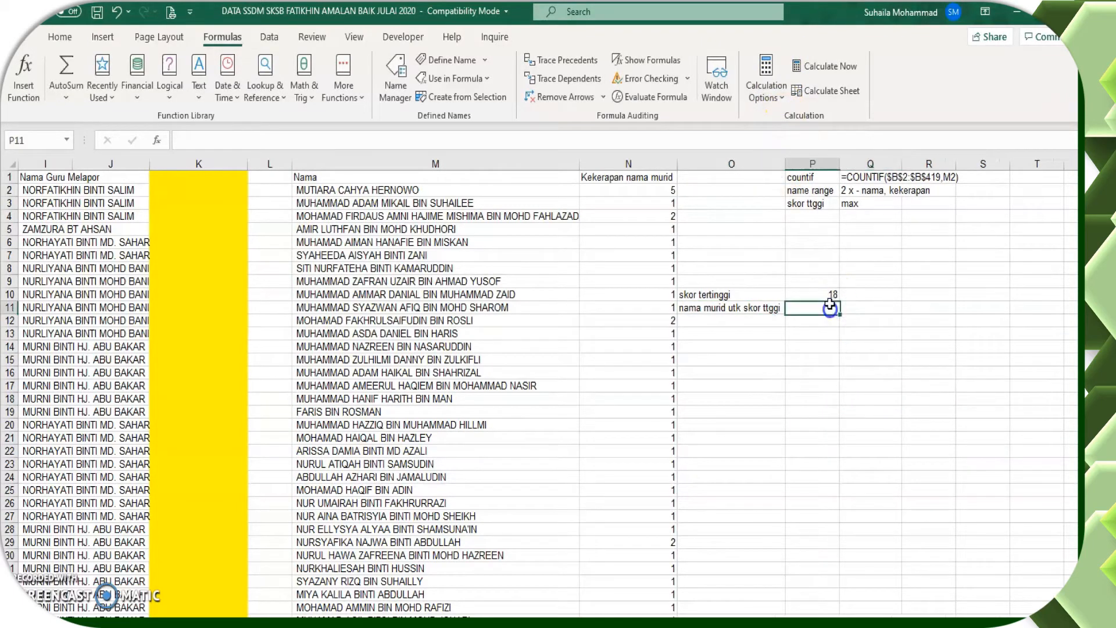
Copy the label "nama murid utk skor ttggi" from O11 into P4 of the notes
{"action": "left_click", "coordinate": [825, 217]}
{"action": "left_click", "coordinate": [750, 308]}
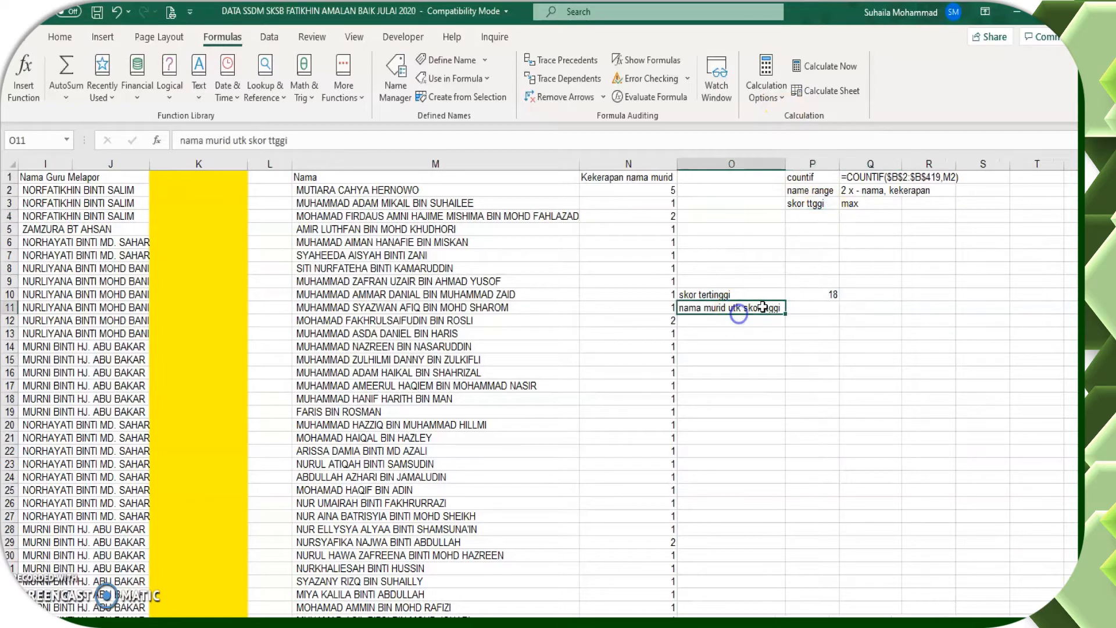
{"action": "key", "text": "ctrl+c"}
{"action": "left_click", "coordinate": [808, 216]}
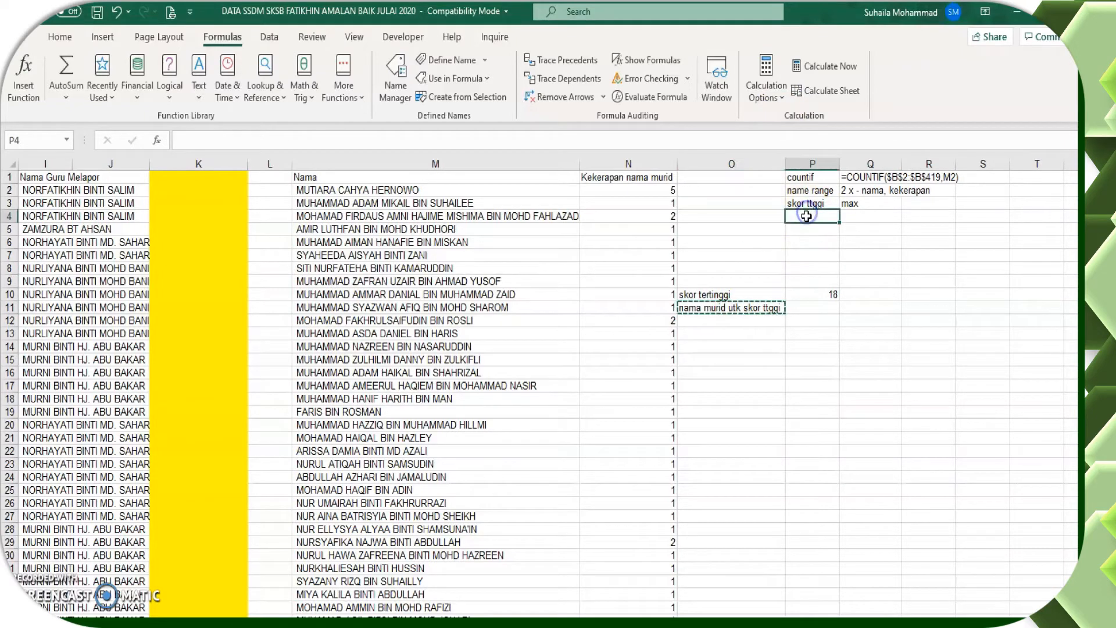
{"action": "key", "text": "ctrl+v"}
Fit column P to its text and add the note "vlookup+choose" in Q4
{"action": "left_click", "coordinate": [889, 215]}
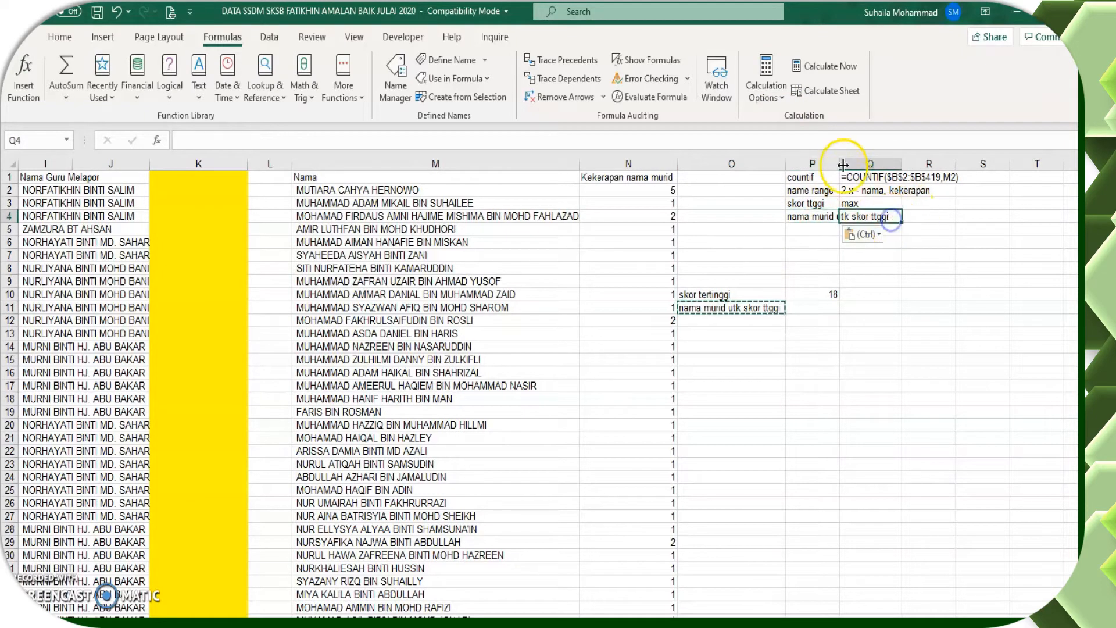
{"action": "double_click", "coordinate": [839, 163]}
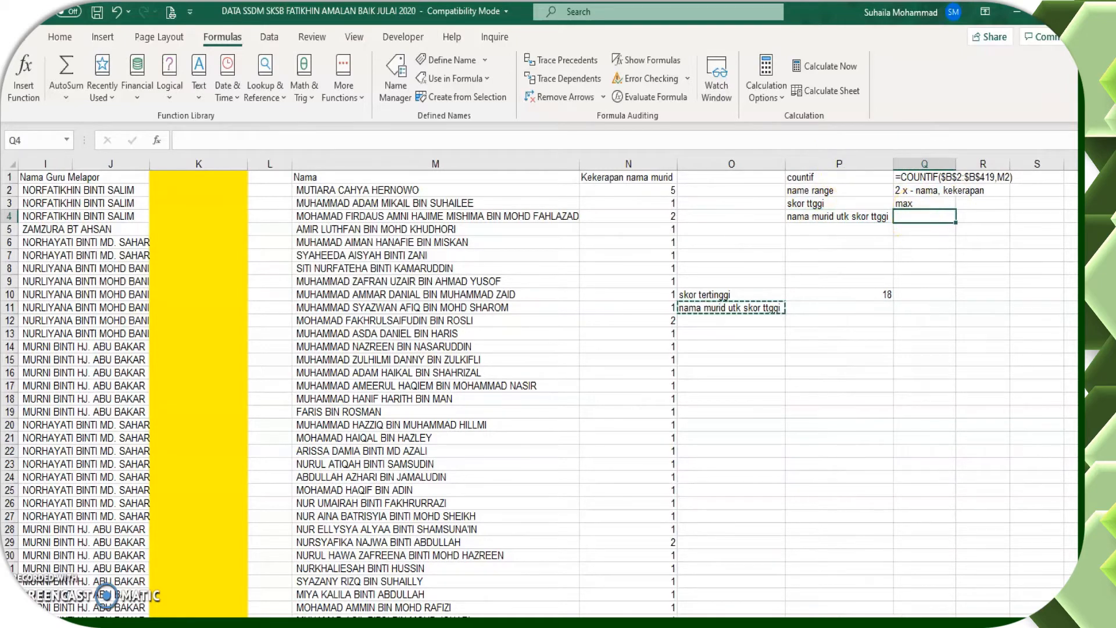
{"action": "type", "text": "vlookup"}
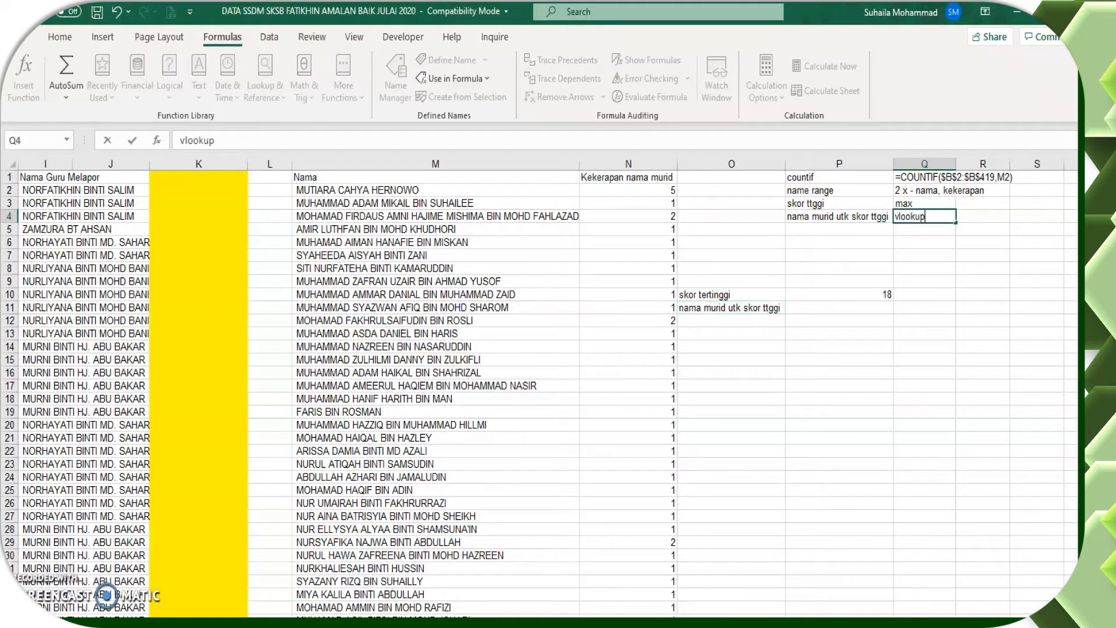
{"action": "type", "text": "+choose"}
Start a VLOOKUP formula in P11 with P10 as the lookup value and CHOOSE with index {1,2} as the table array
{"action": "left_click", "coordinate": [880, 311]}
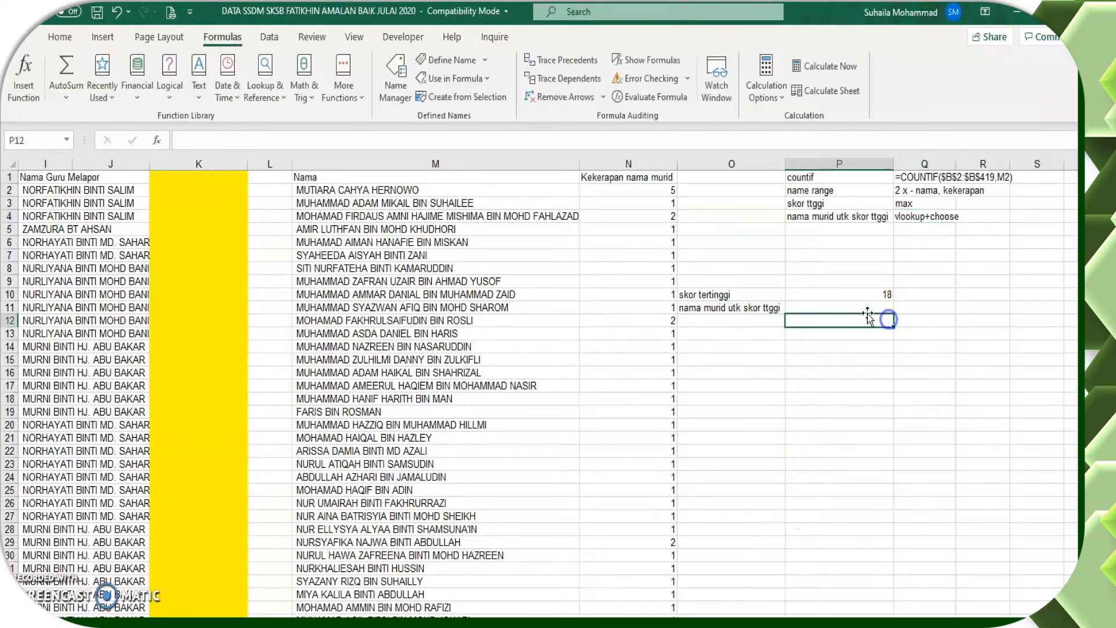
{"action": "type", "text": "=vlookup"}
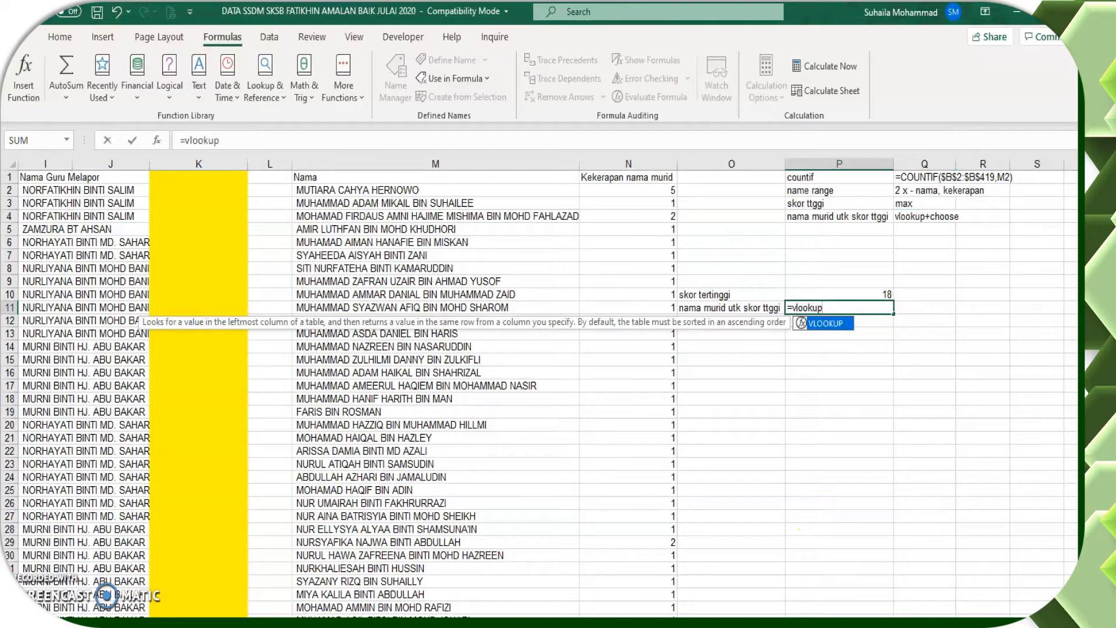
{"action": "type", "text": "("}
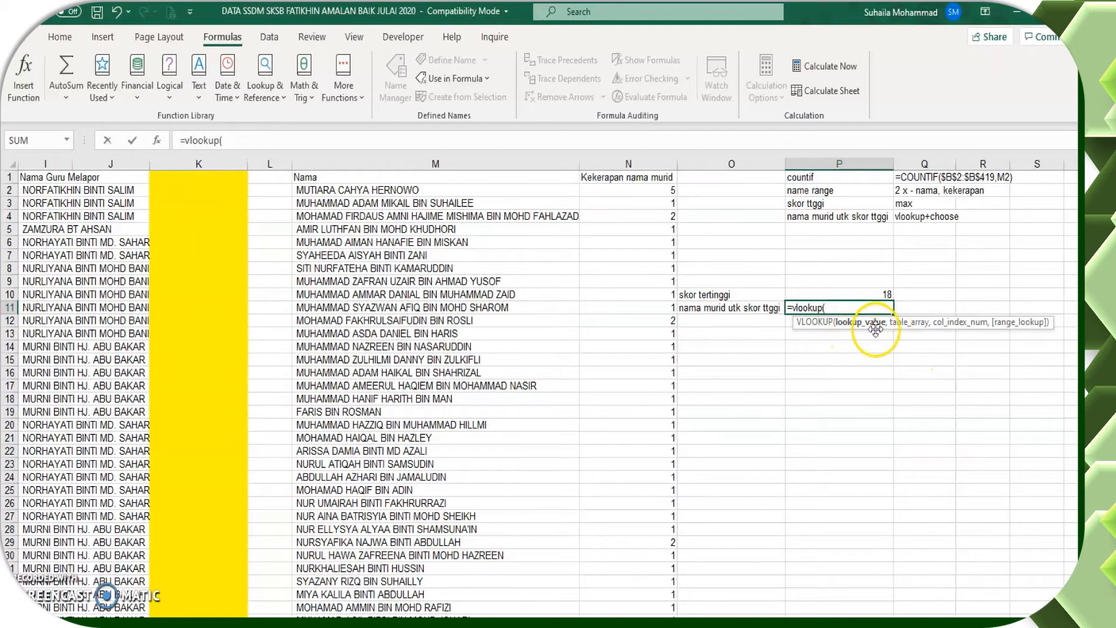
{"action": "left_click", "coordinate": [870, 293]}
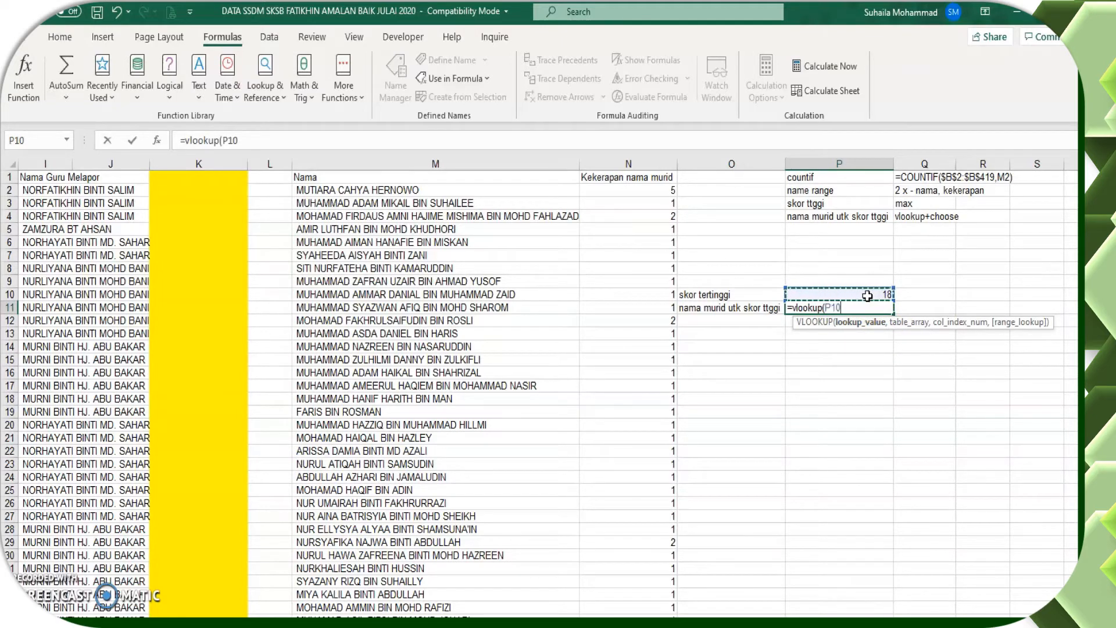
{"action": "type", "text": ","}
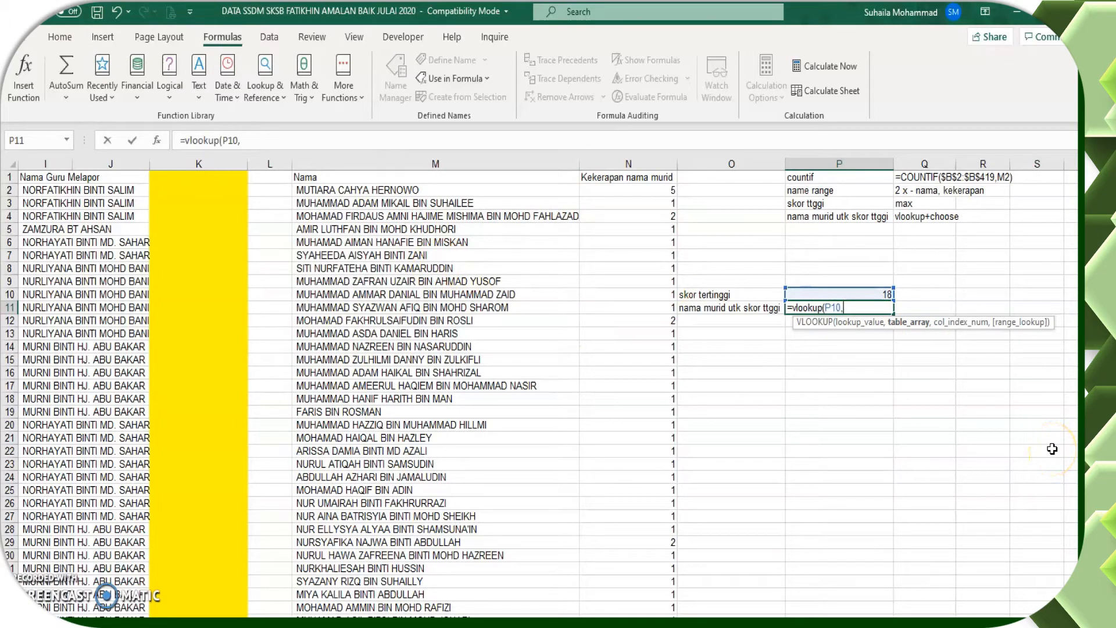
{"action": "type", "text": "choose"}
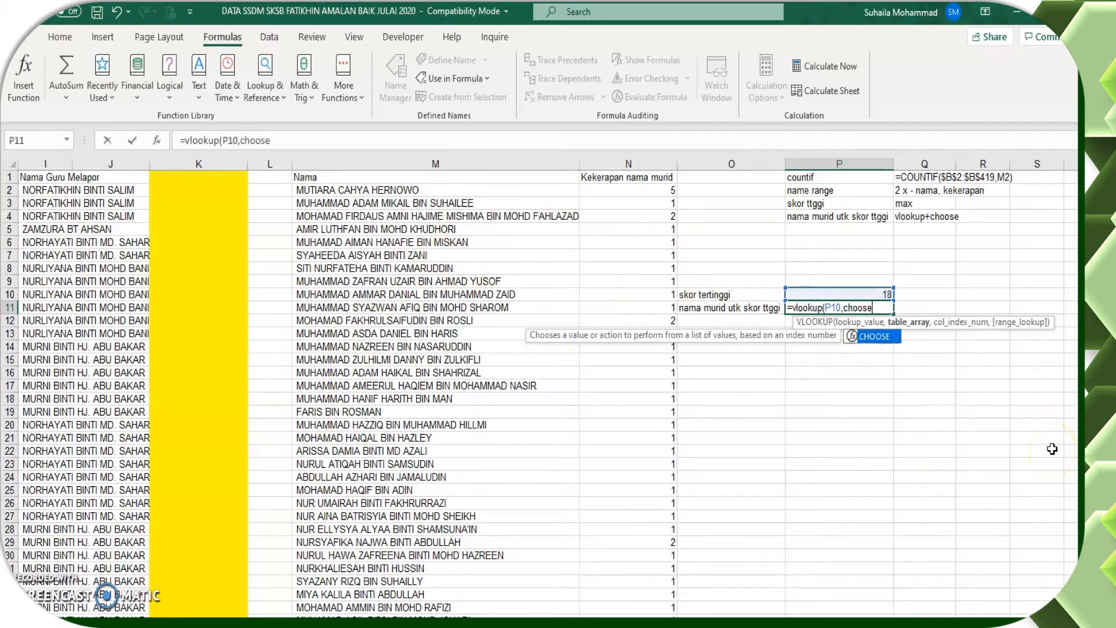
{"action": "type", "text": "({1"}
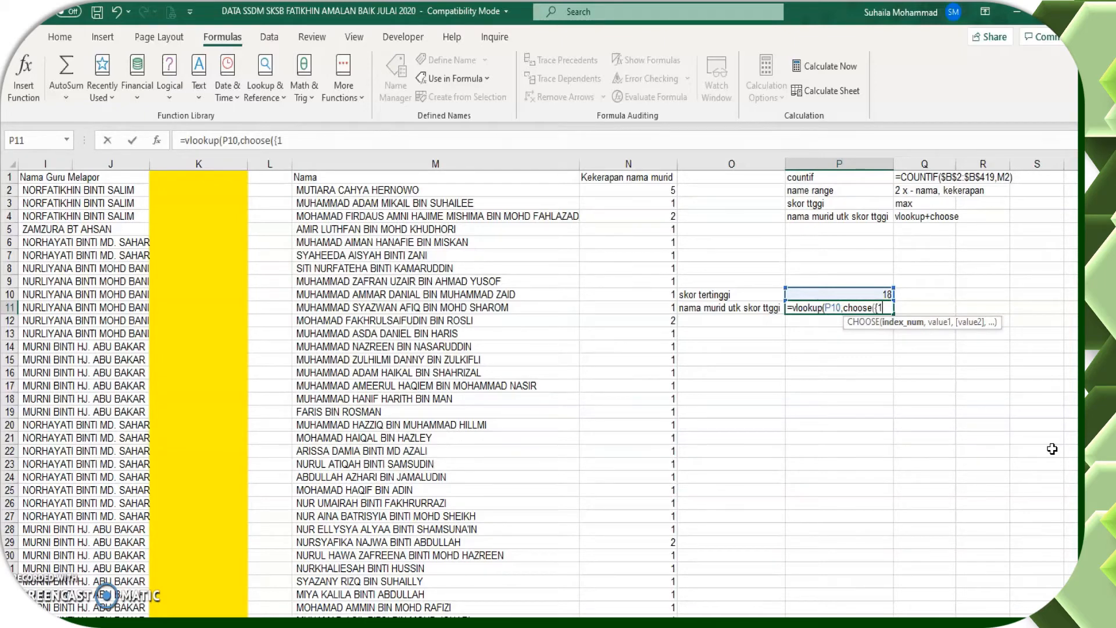
{"action": "type", "text": ",2}"}
{"action": "type", "text": ","}
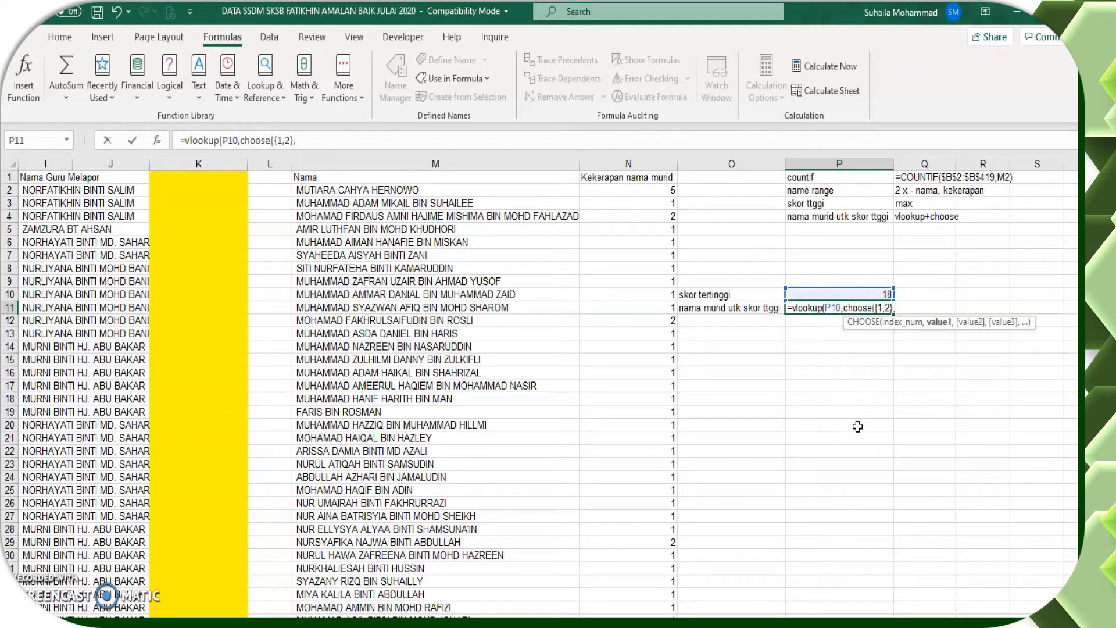
Supply the named ranges Kekerapan_nama_murid and namamurid as the two CHOOSE values and close that function
{"action": "type", "text": "krk"}
{"action": "key", "text": "BackSpace"}
{"action": "key", "text": "BackSpace"}
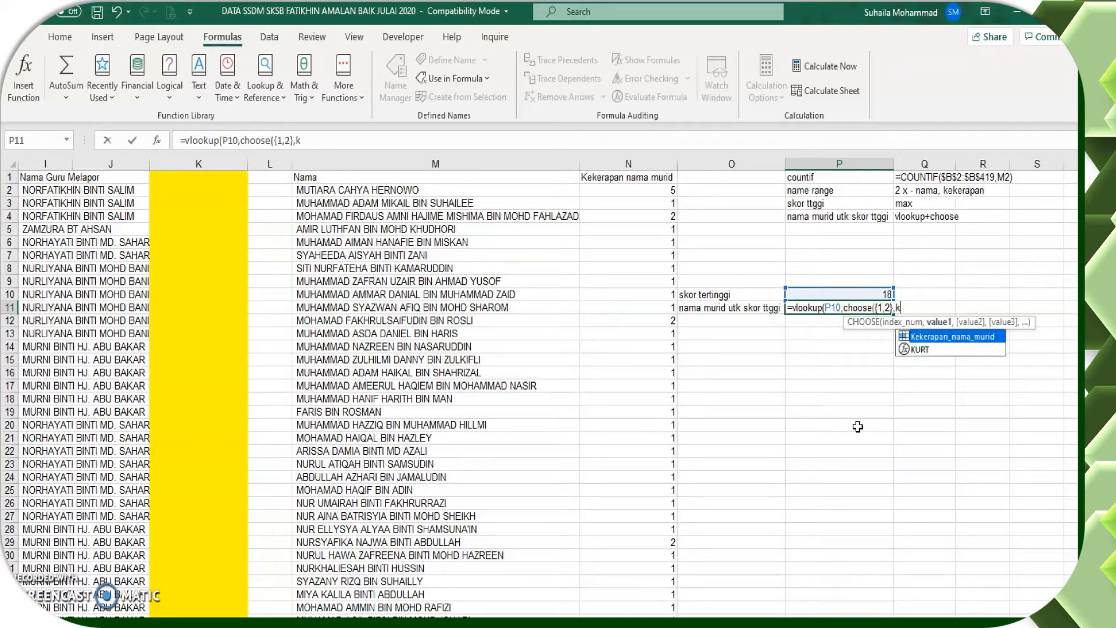
{"action": "key", "text": "Tab"}
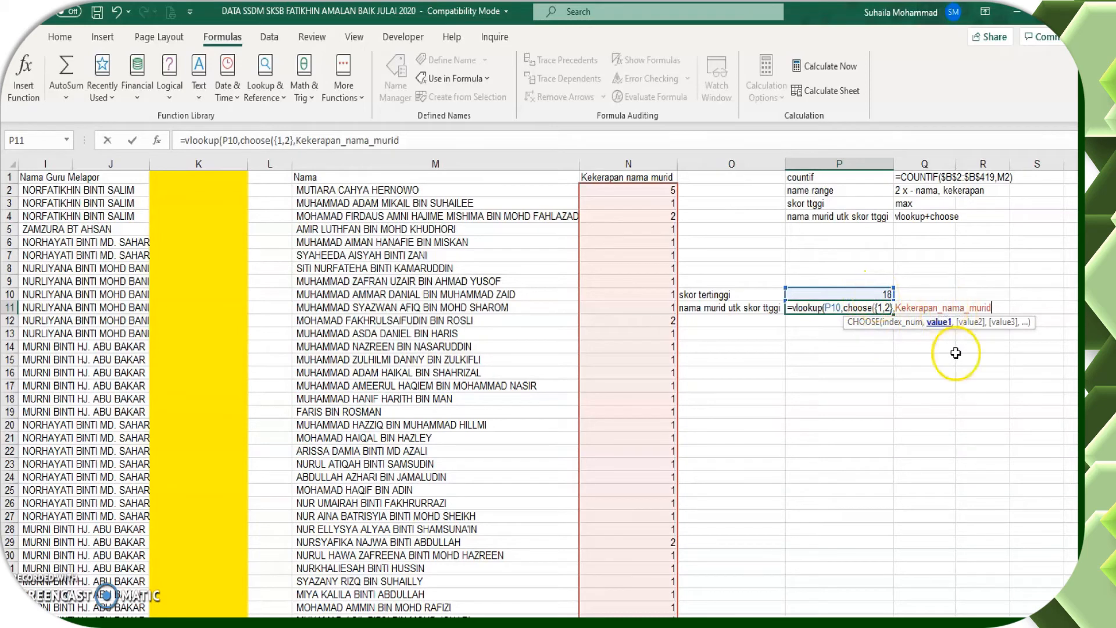
{"action": "type", "text": ","}
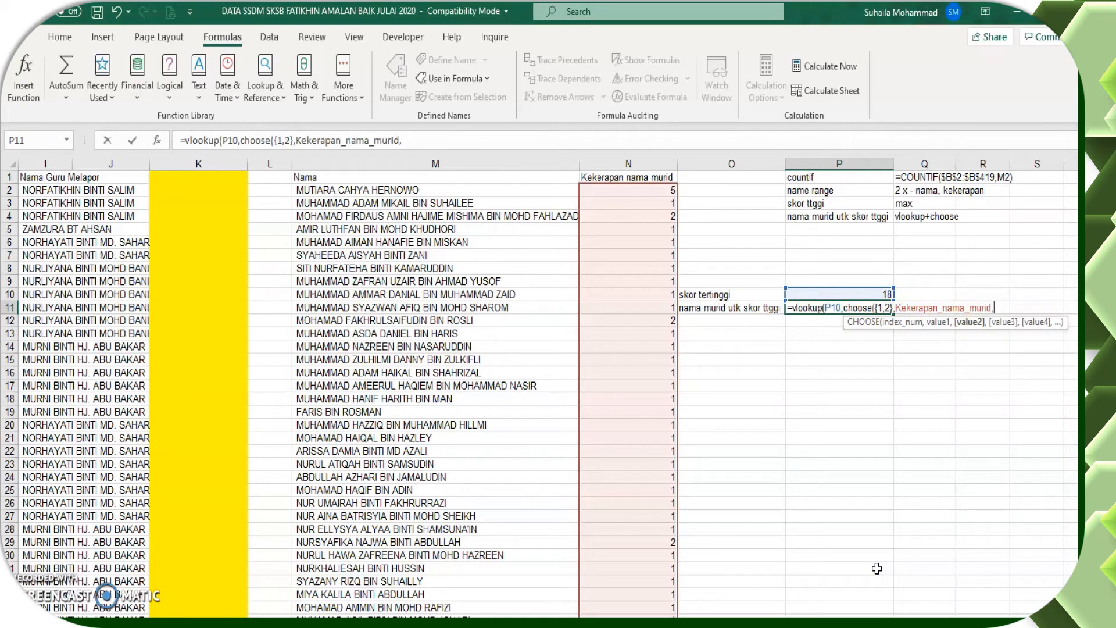
{"action": "type", "text": "na"}
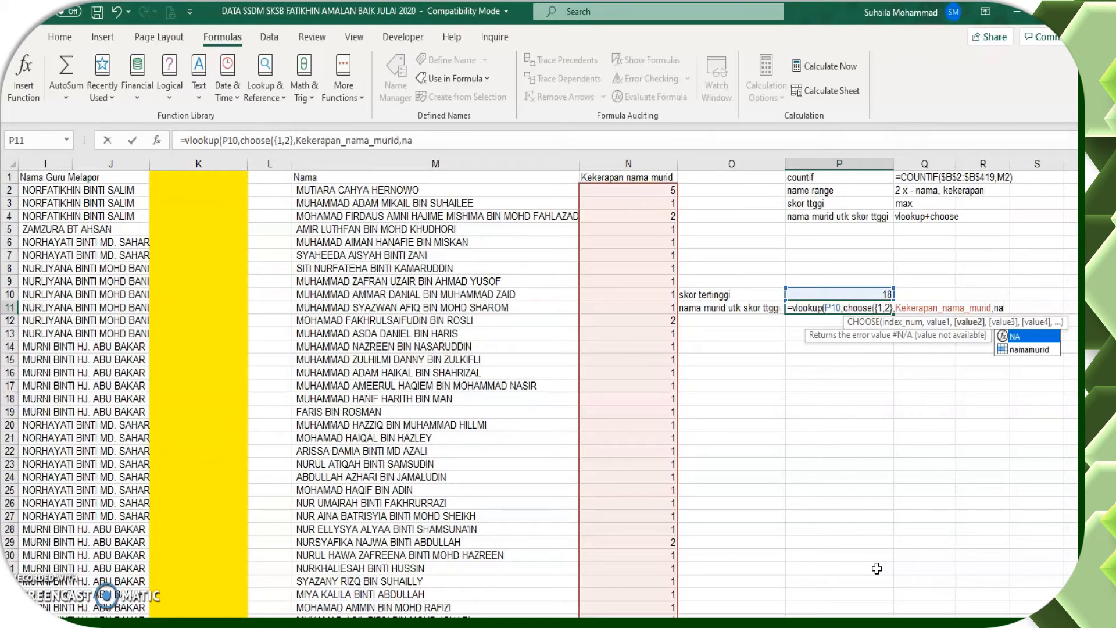
{"action": "key", "text": "Down"}
{"action": "key", "text": "Tab"}
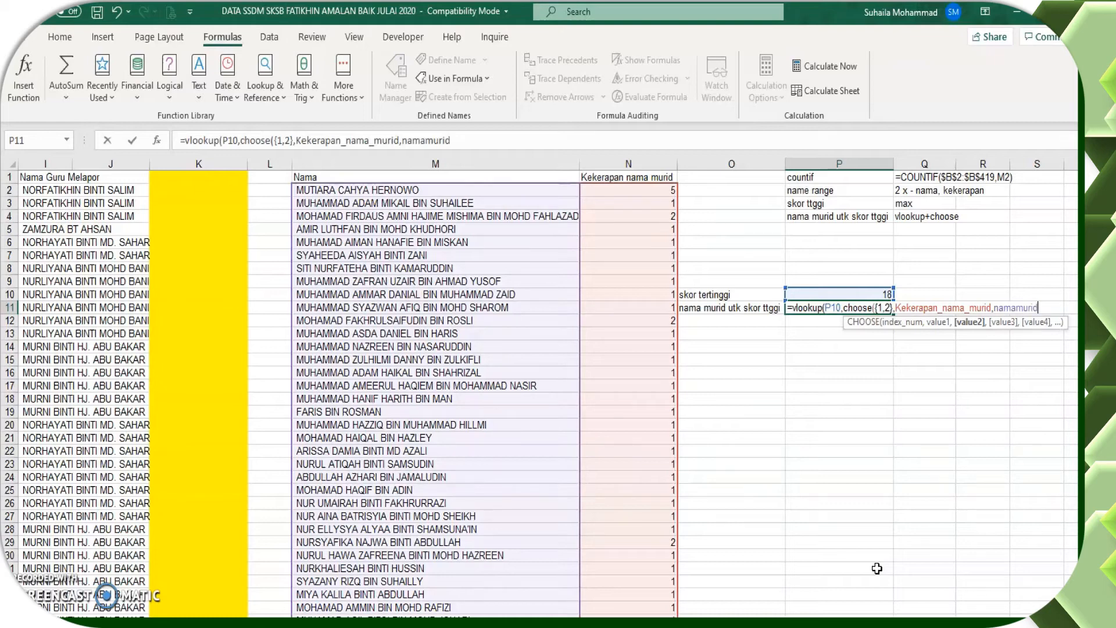
{"action": "type", "text": "),"}
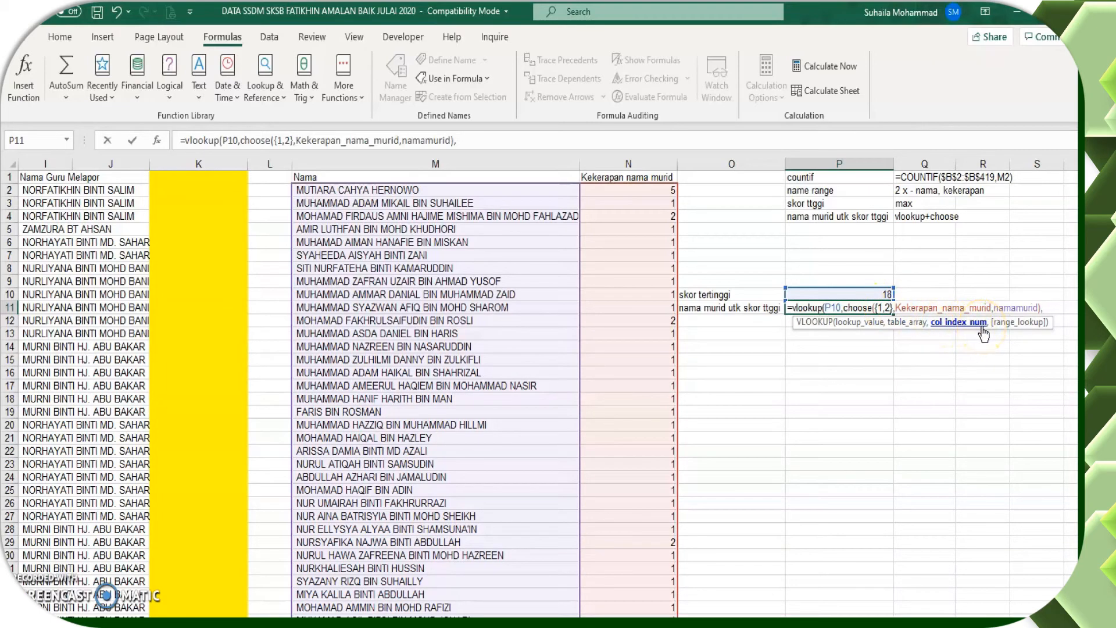
Complete the VLOOKUP in P11 with column index 2 and the exact match option FALSE
{"action": "type", "text": "2,"}
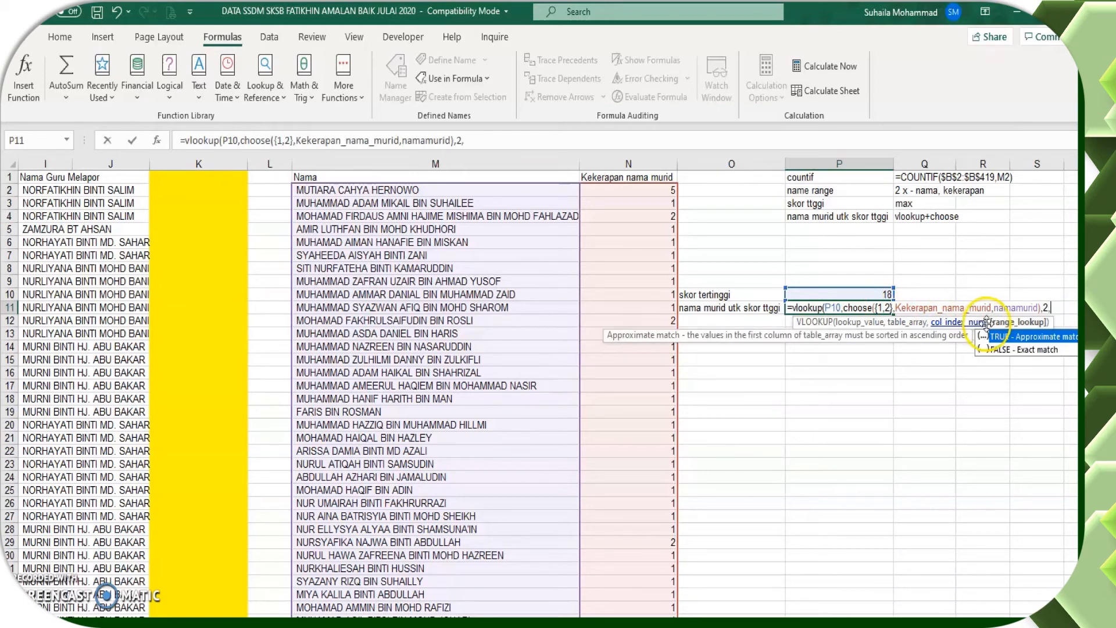
{"action": "double_click", "coordinate": [1026, 349]}
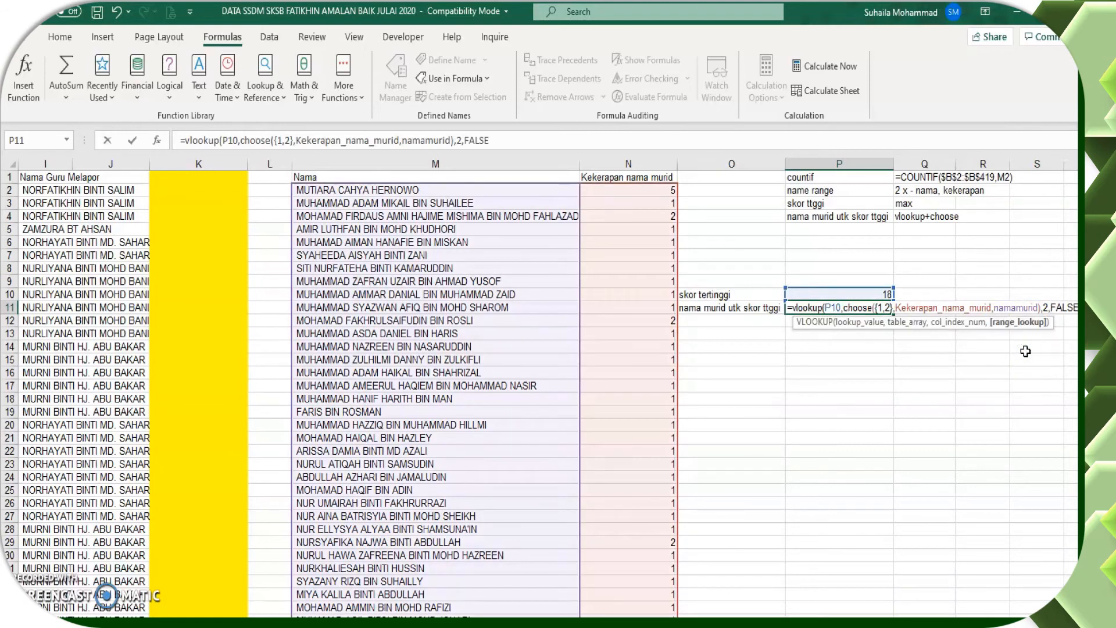
{"action": "left_click", "coordinate": [1007, 359]}
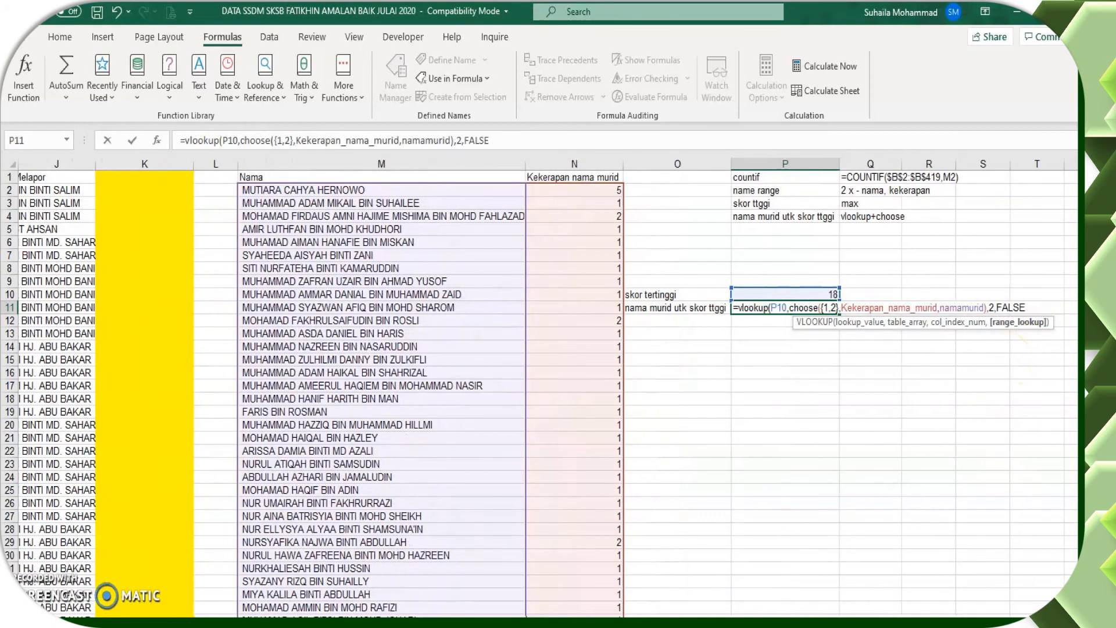
{"action": "type", "text": ")"}
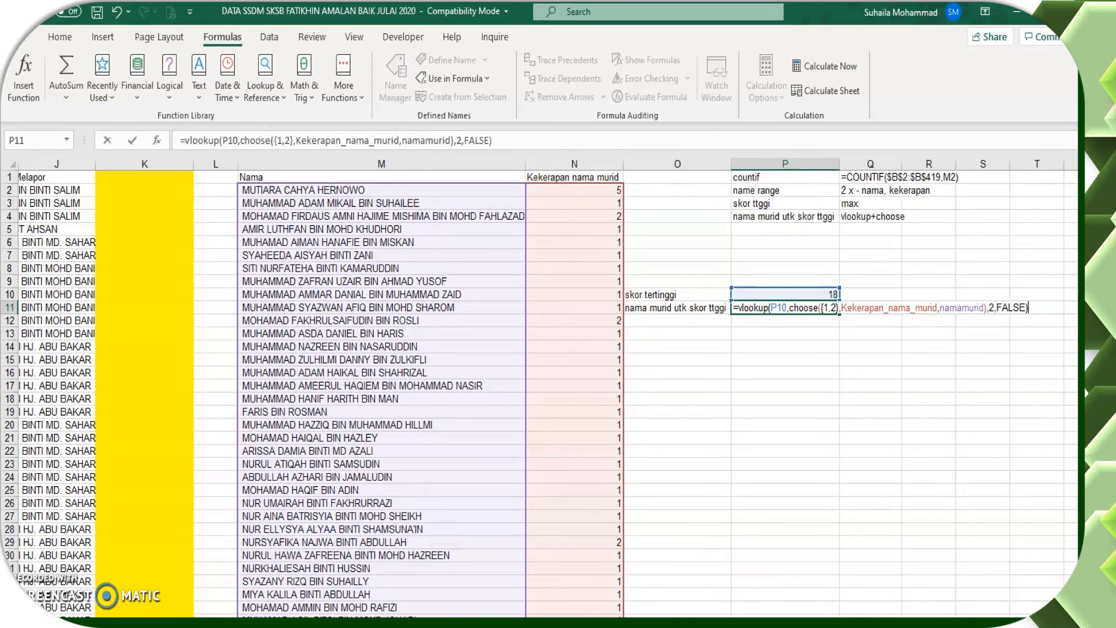
{"action": "key", "text": "Return"}
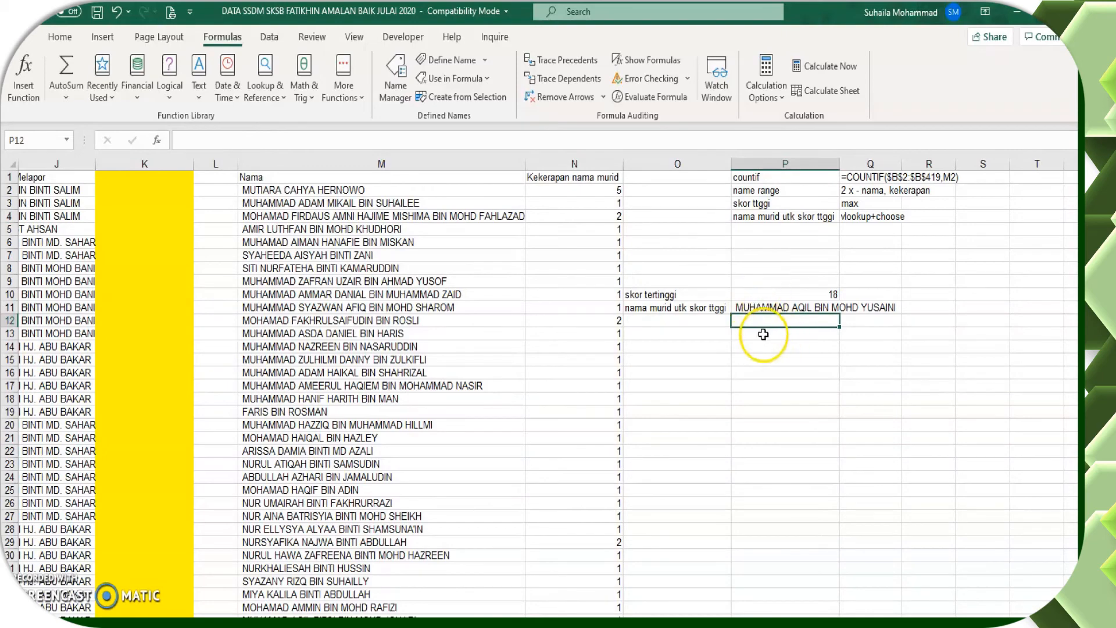
Check the name returned in P11 against the student name and frequency in row 64
{"action": "scroll", "coordinate": [604, 332], "scroll_direction": "down", "scroll_amount": 15}
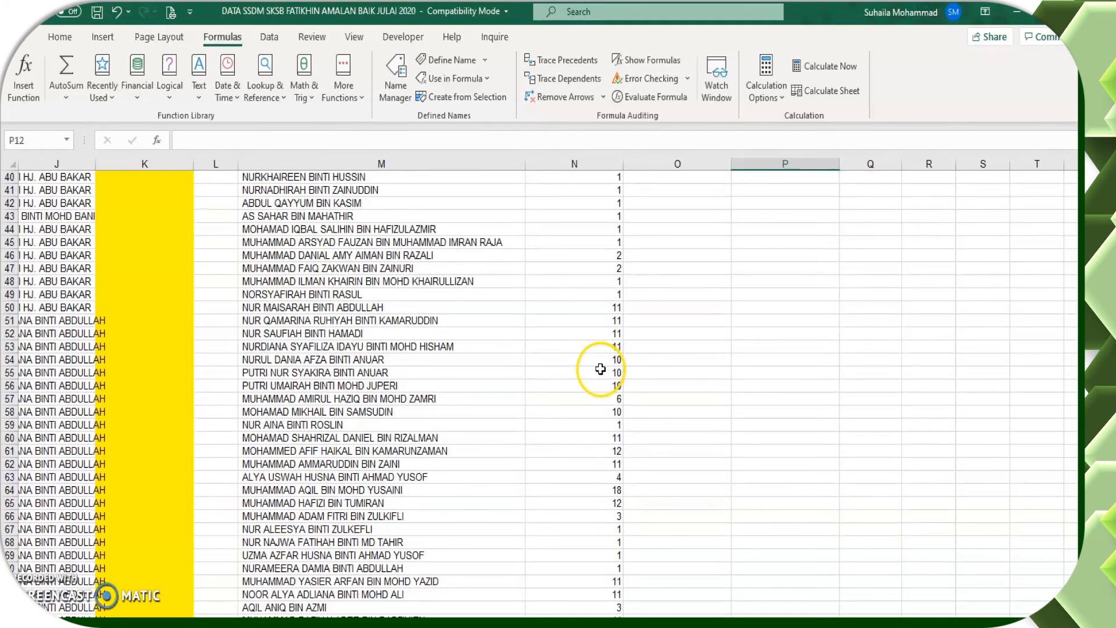
{"action": "left_click", "coordinate": [607, 410]}
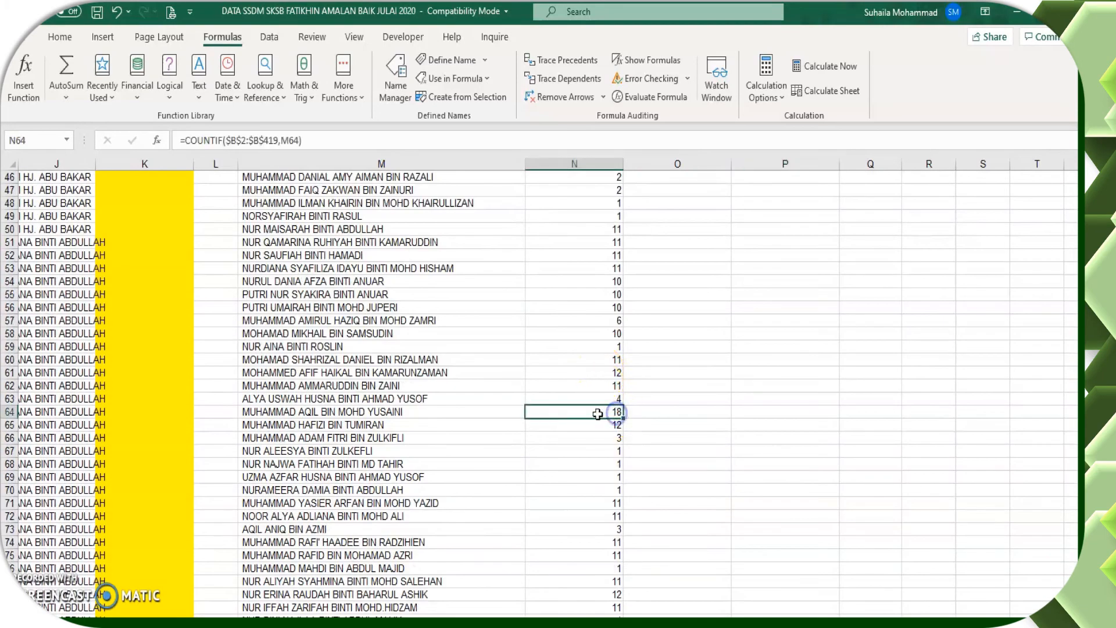
{"action": "left_click", "coordinate": [460, 413]}
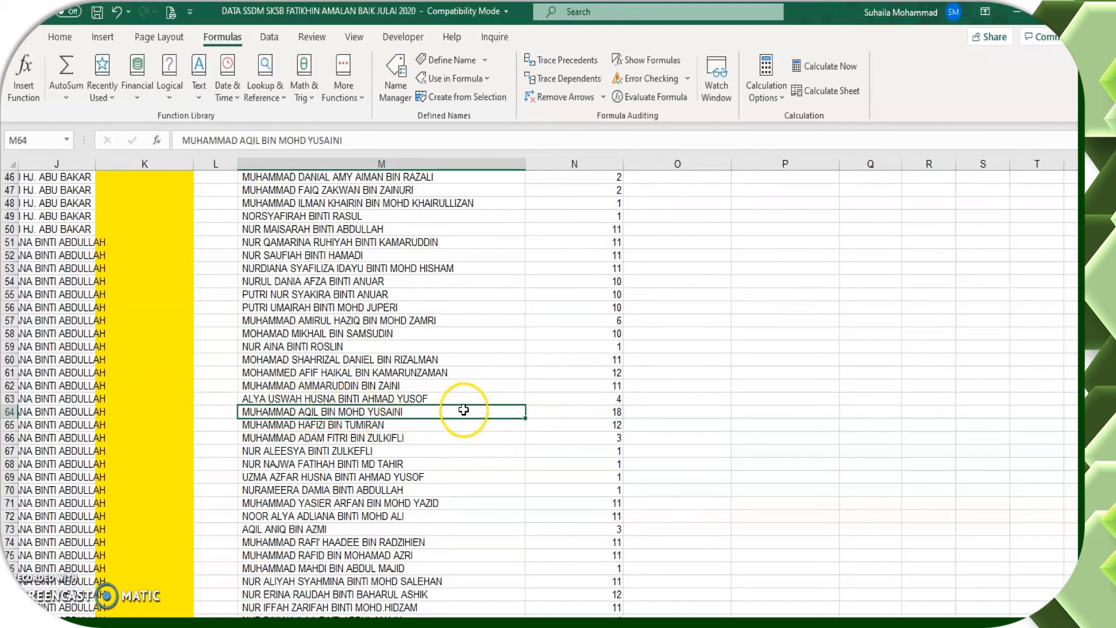
{"action": "scroll", "coordinate": [859, 393], "scroll_direction": "up", "scroll_amount": 15}
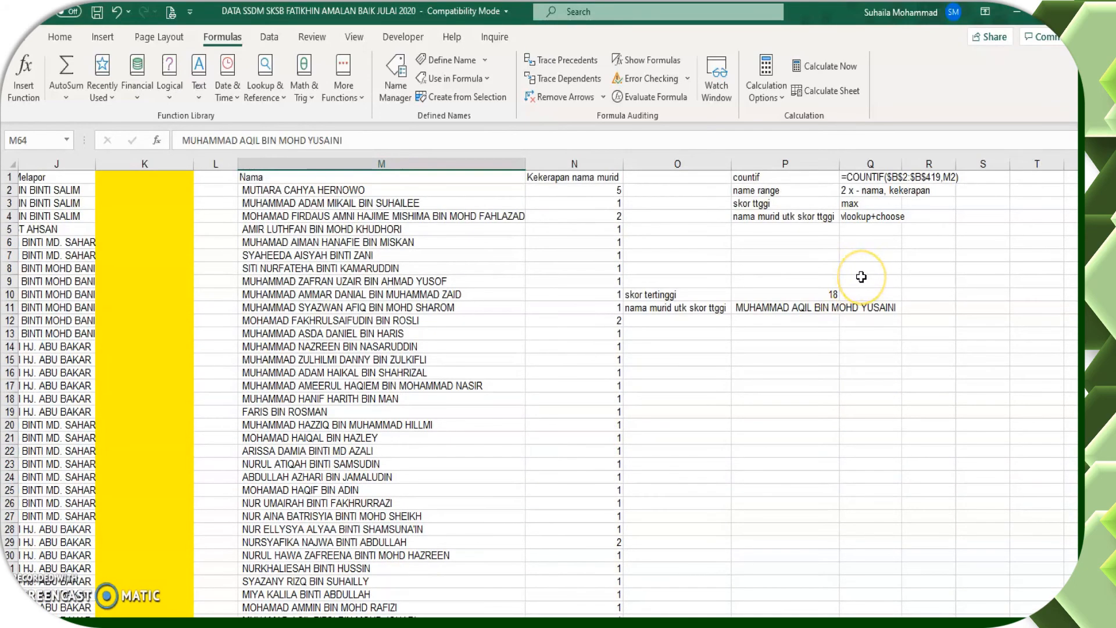
Copy the whole VLOOKUP formula text from P11
{"action": "left_click", "coordinate": [767, 307]}
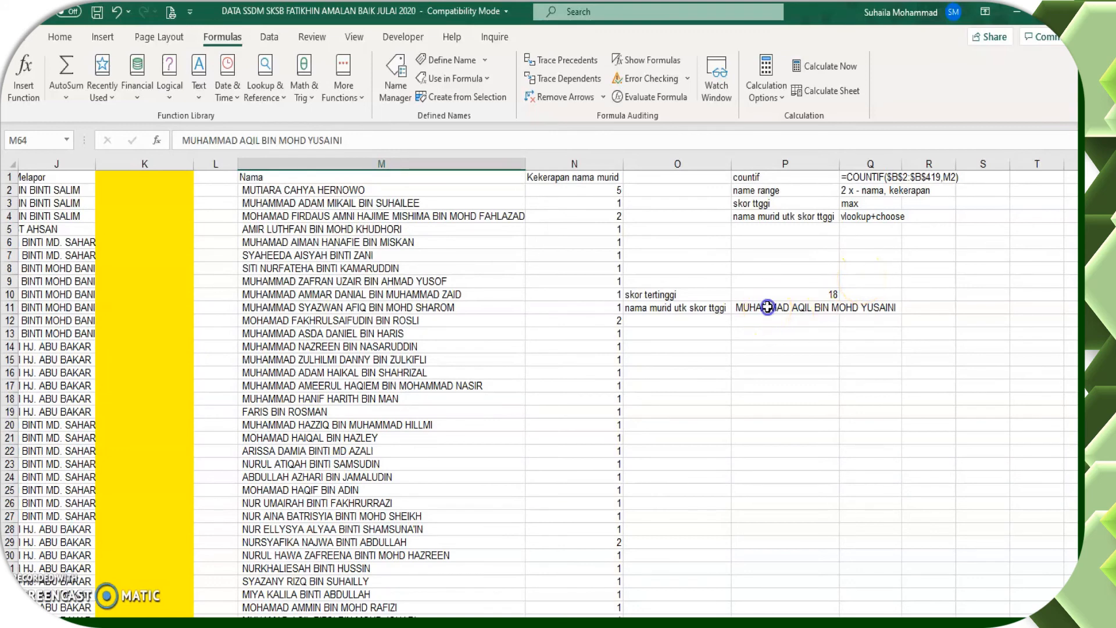
{"action": "double_click", "coordinate": [767, 307]}
{"action": "left_click", "coordinate": [914, 307]}
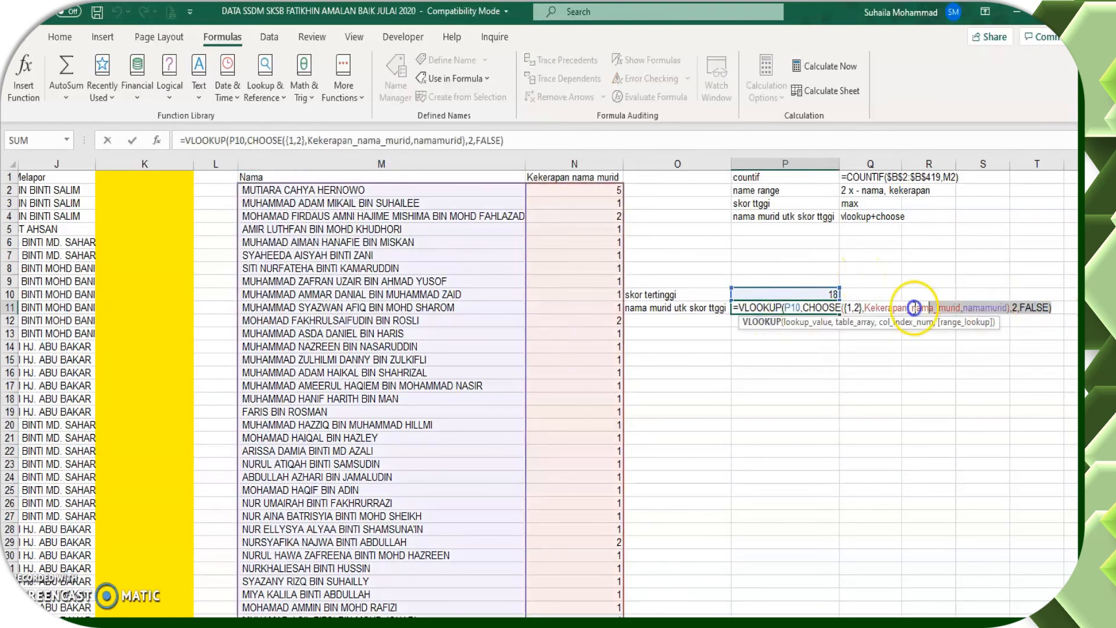
{"action": "left_click_drag", "start_coordinate": [914, 308], "coordinate": [709, 308]}
{"action": "key", "text": "ctrl+c"}
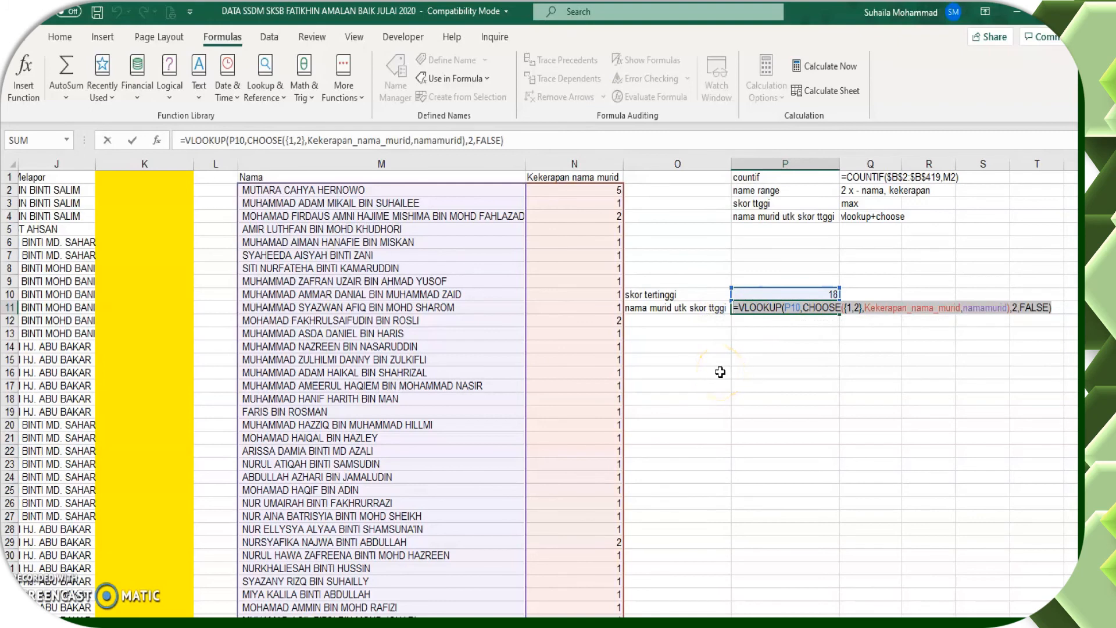
{"action": "type", "text": "="}
{"action": "left_click", "coordinate": [866, 229]}
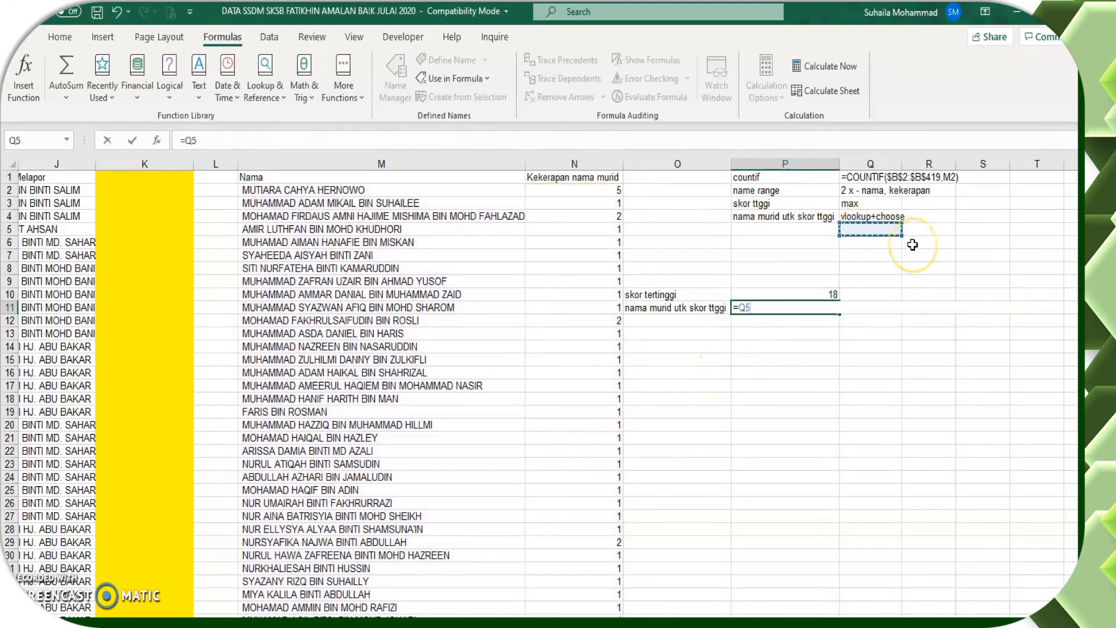
{"action": "key", "text": "Escape"}
Paste the copied formula into Q5 of the notes as plain text, with a leading apostrophe
{"action": "left_click", "coordinate": [879, 231]}
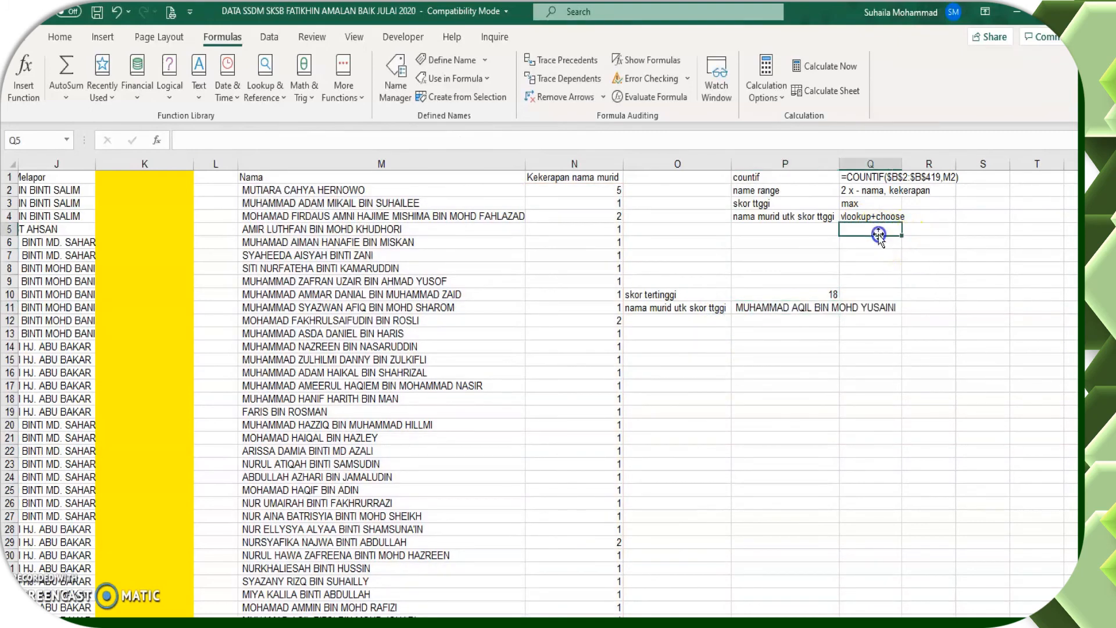
{"action": "type", "text": "'"}
{"action": "key", "text": "ctrl+v"}
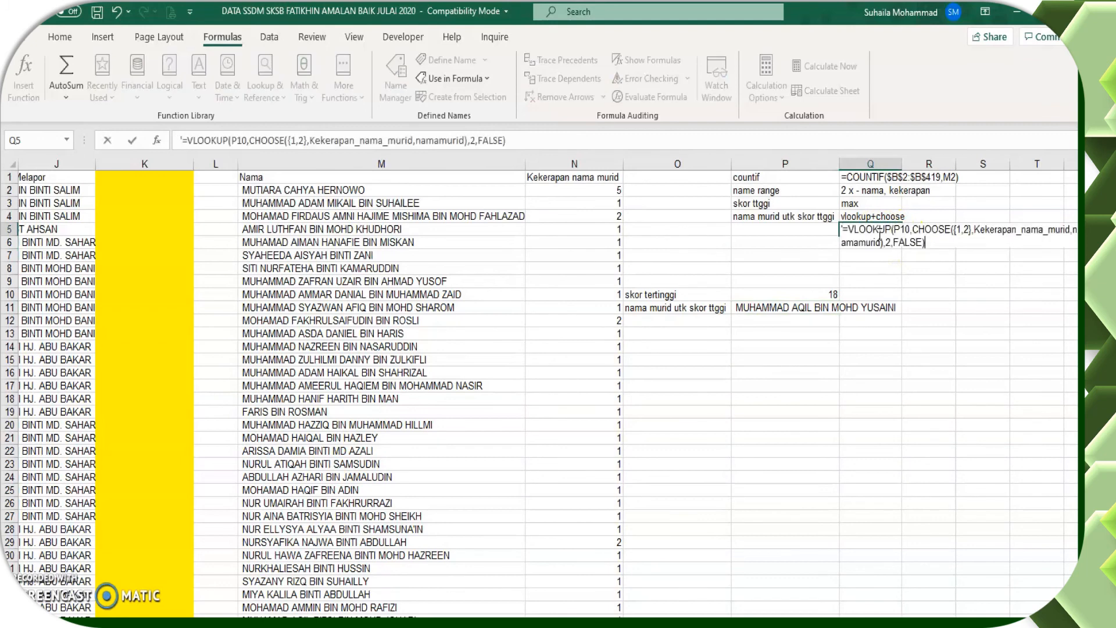
{"action": "key", "text": "Return"}
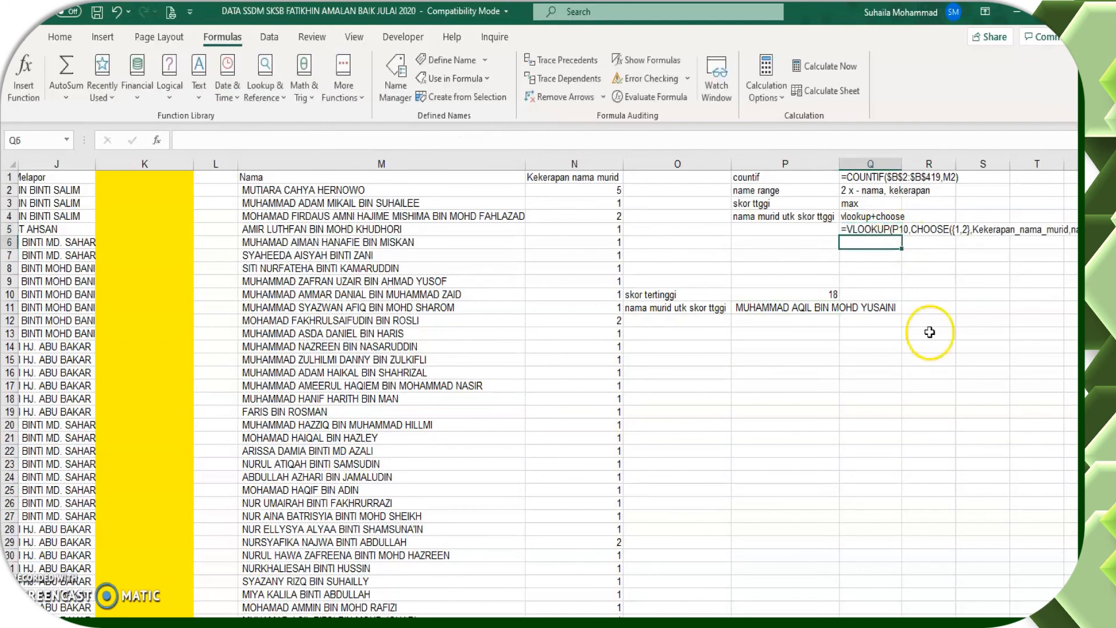
{"action": "left_click", "coordinate": [982, 398]}
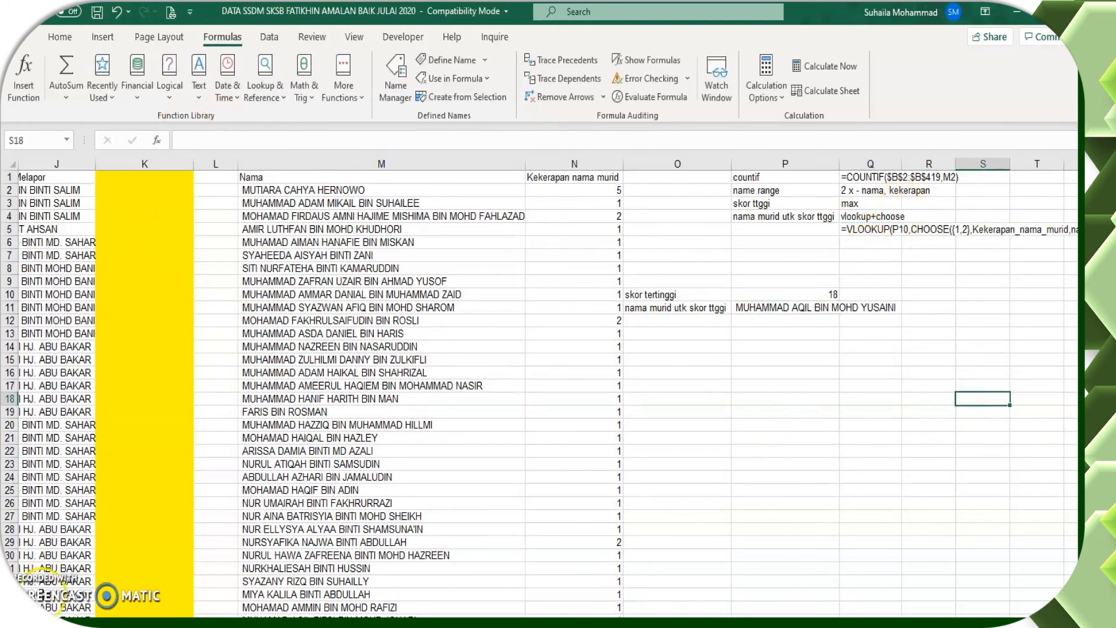